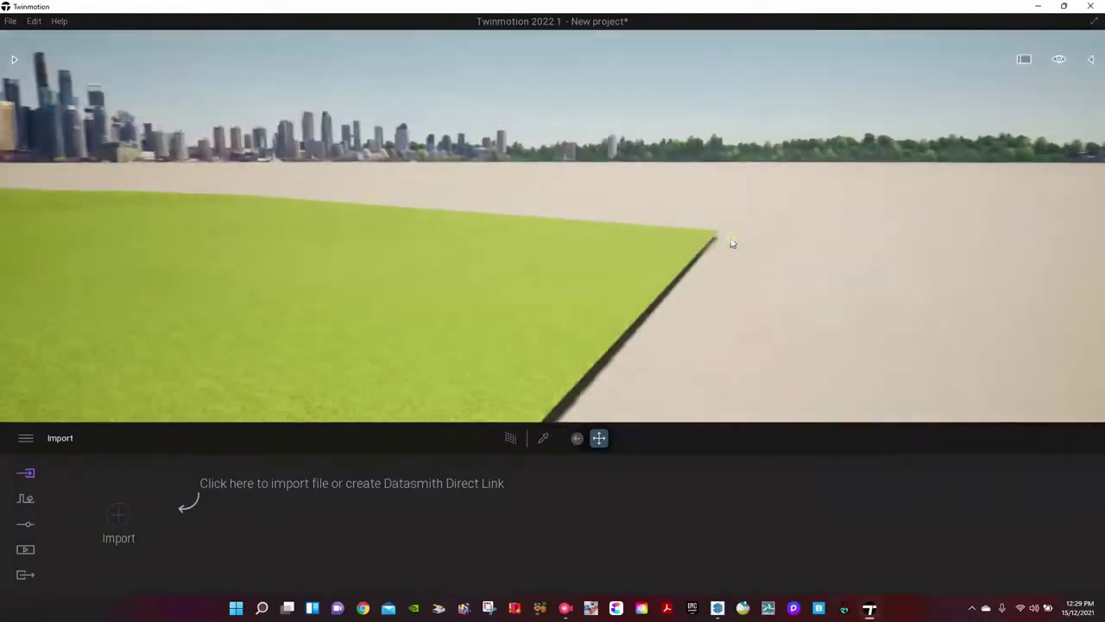
Move the flat base ground up by about 1374 so it meets the house's green terrain.
scroll(740, 238, down, 8)
right_drag(294, 341, 227, 333)
drag(196, 207, 195, 188)
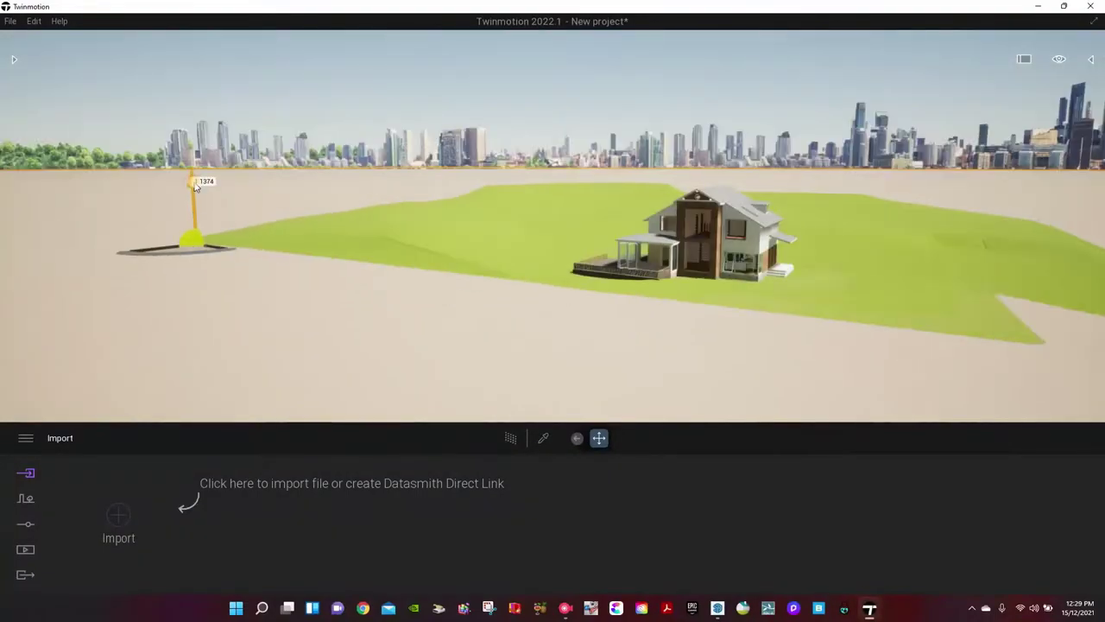
right_drag(346, 311, 375, 303)
mouse_move(375, 303)
shift+middle_down()
mouse_move(518, 276)
mouse_move(637, 226)
mouse_move(622, 263)
mouse_move(658, 203)
mouse_move(955, 256)
mouse_move(992, 332)
mouse_move(412, 344)
mouse_move(535, 360)
mouse_move(363, 308)
shift+middle_up()
scroll(636, 226, up, 2)
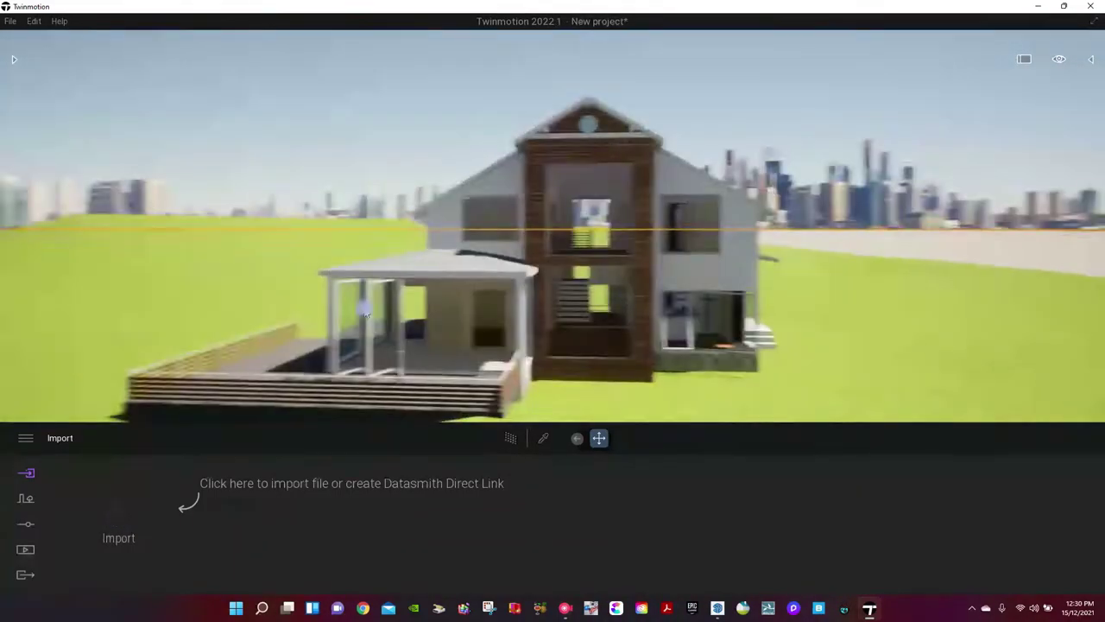
Set the location background picture to the countryside and rotate it to 81°.
click(25, 528)
click(576, 521)
click(1036, 516)
click(498, 519)
click(347, 347)
drag(604, 559, 606, 540)
click(498, 518)
click(671, 270)
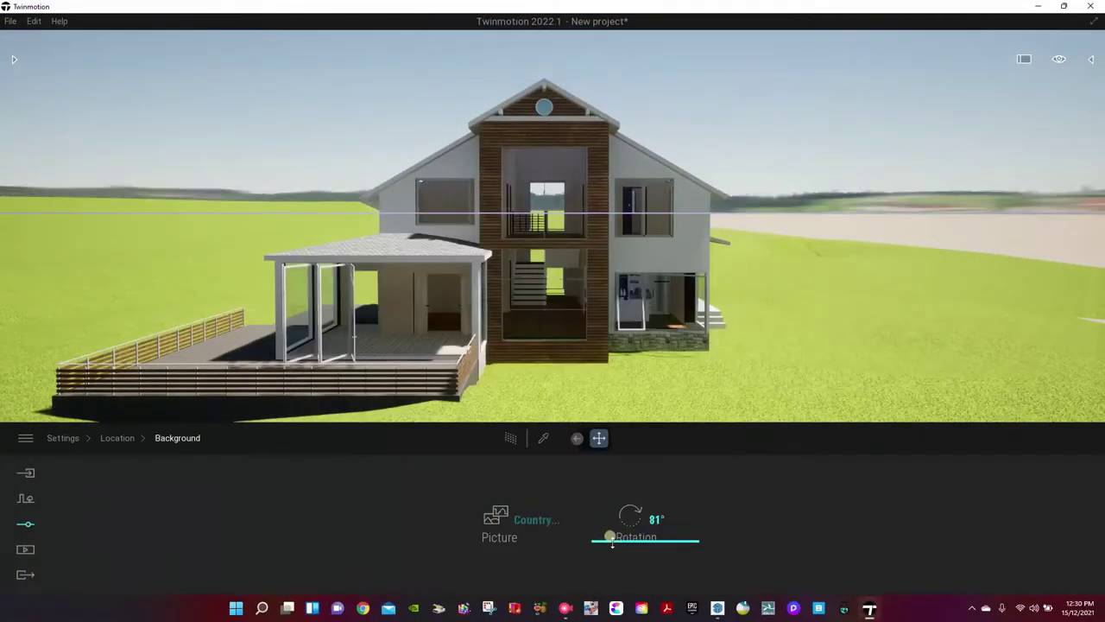
Turn on the skydome in the lighting settings.
middle_drag(697, 378, 694, 386)
click(66, 438)
click(439, 520)
click(241, 520)
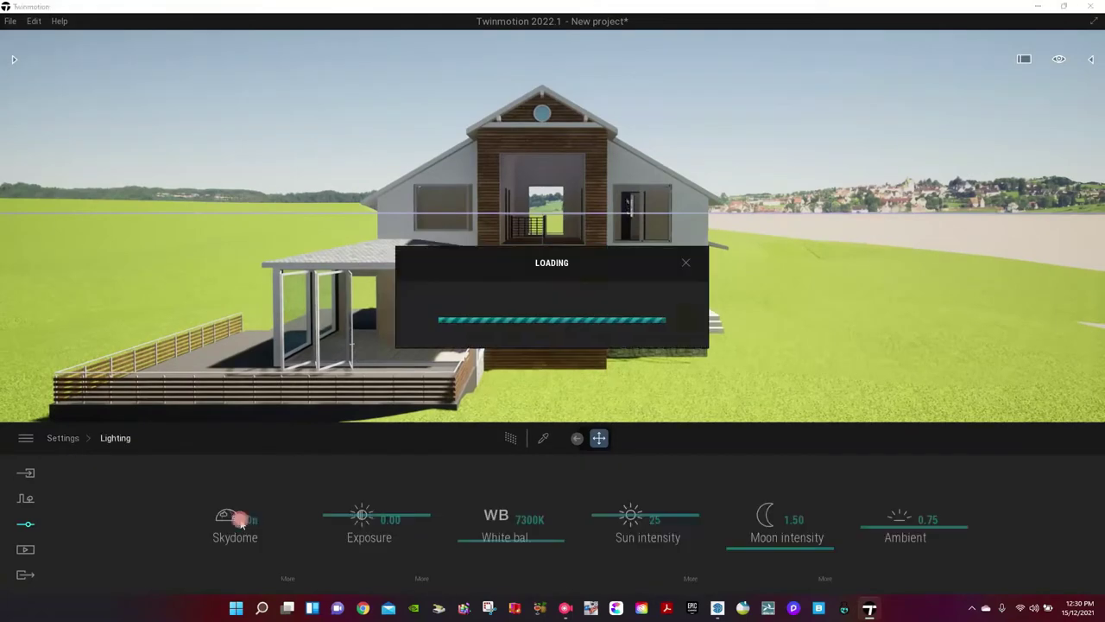
middle_drag(809, 267, 782, 284)
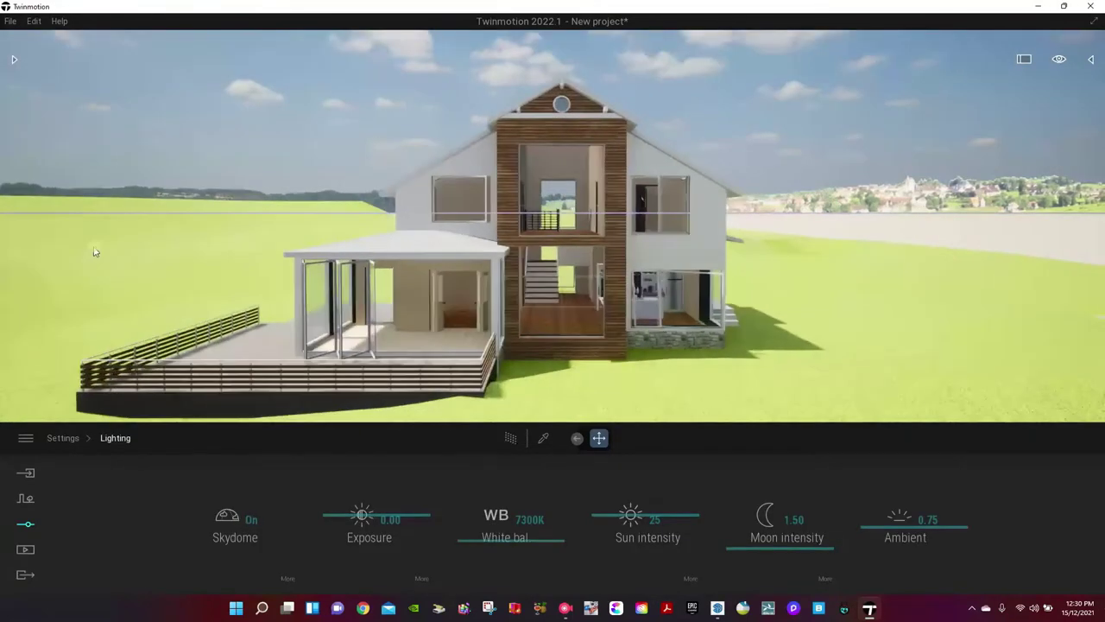
Apply the MoAf Cloudy 10 skydome from the cloudy morning and afternoon skies to the scene.
click(10, 57)
click(61, 152)
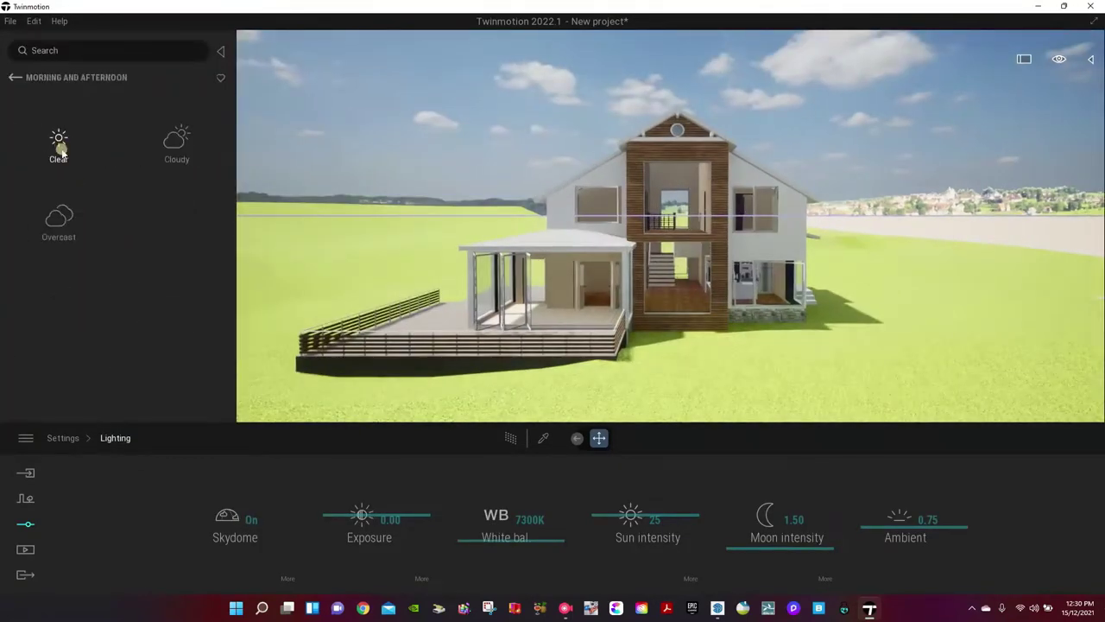
click(177, 147)
scroll(173, 225, down, 3)
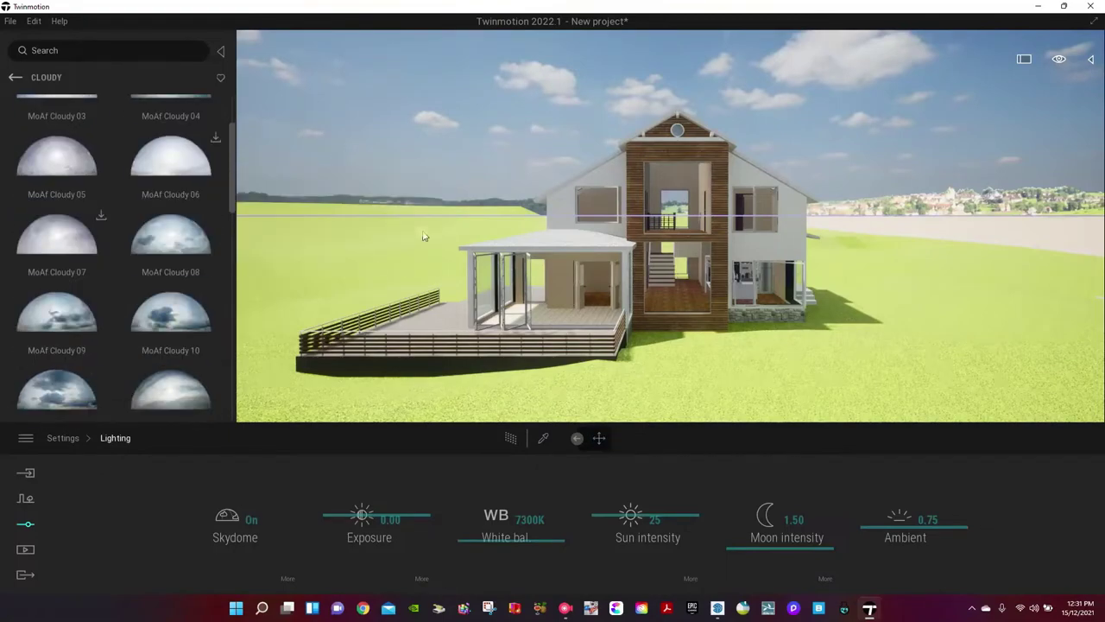
drag(409, 252, 410, 253)
Rotate the cloudy skydome to 212°.
mouse_move(647, 562)
mouse_down()
mouse_move(662, 555)
mouse_move(645, 561)
mouse_up()
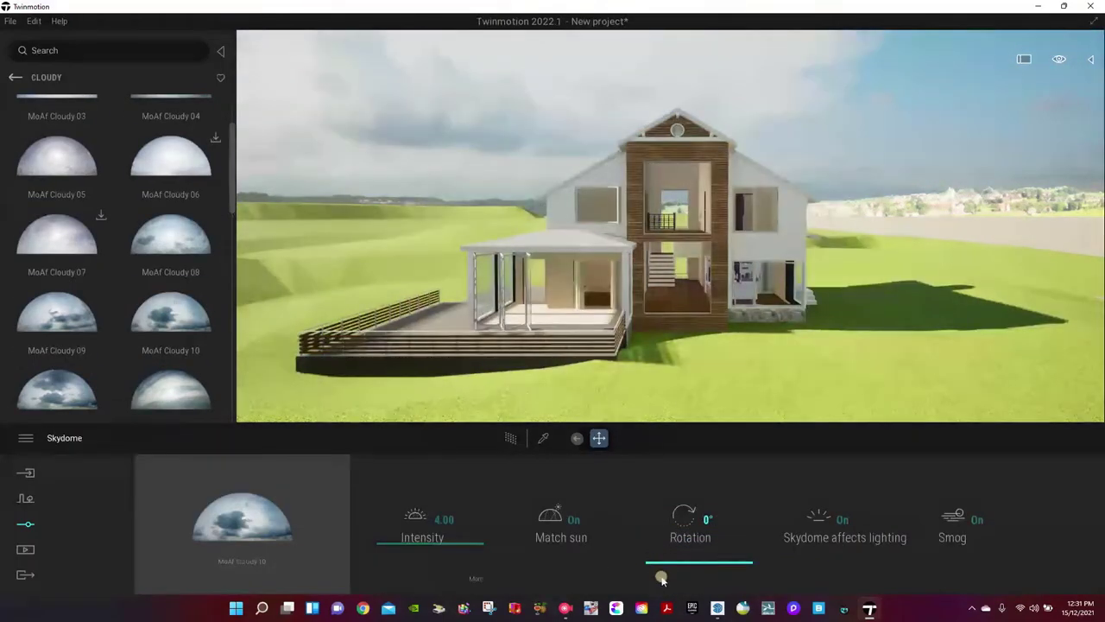
key(Left)
key(Up)
key(Right)
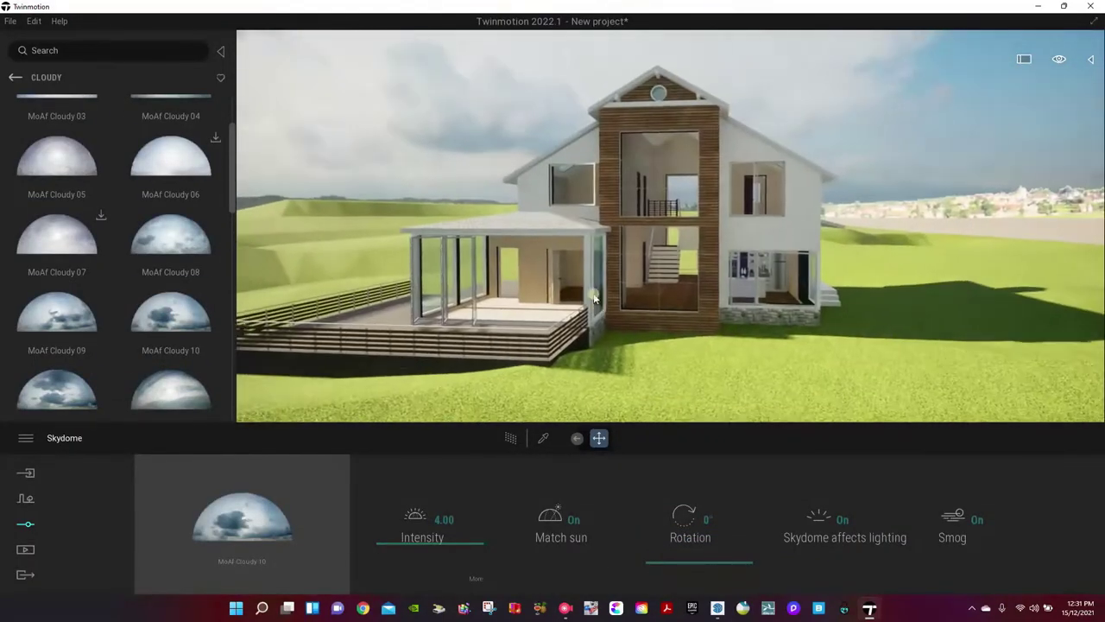
scroll(462, 193, down, 1)
drag(652, 561, 651, 506)
Replace the skydome with MoAf Overcast 01 and set its rotation to 175°.
click(18, 79)
click(58, 221)
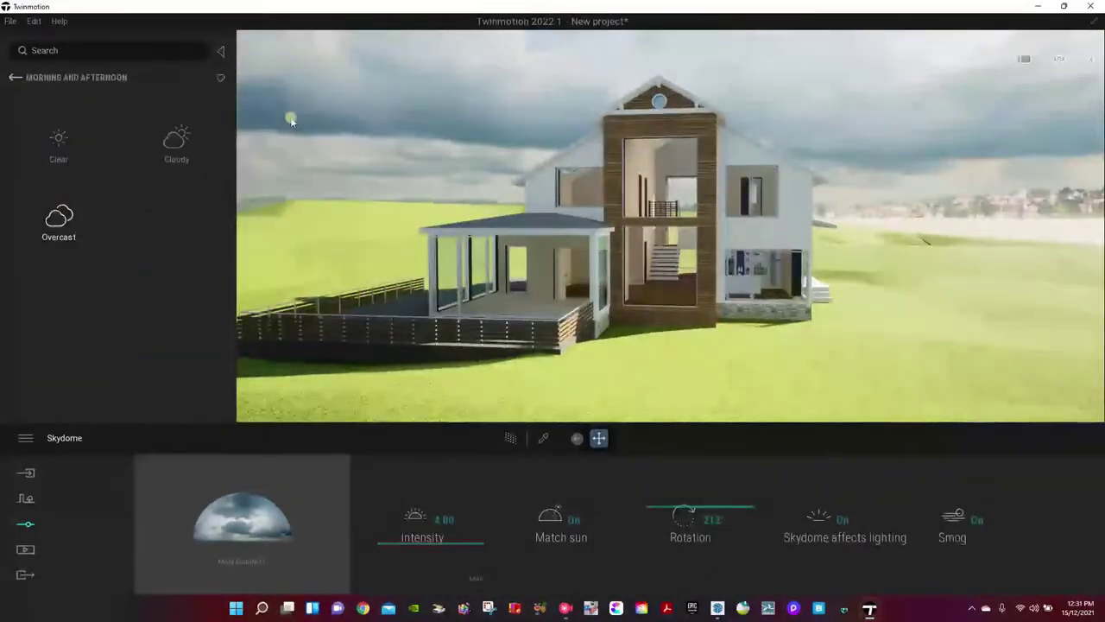
drag(57, 127, 383, 132)
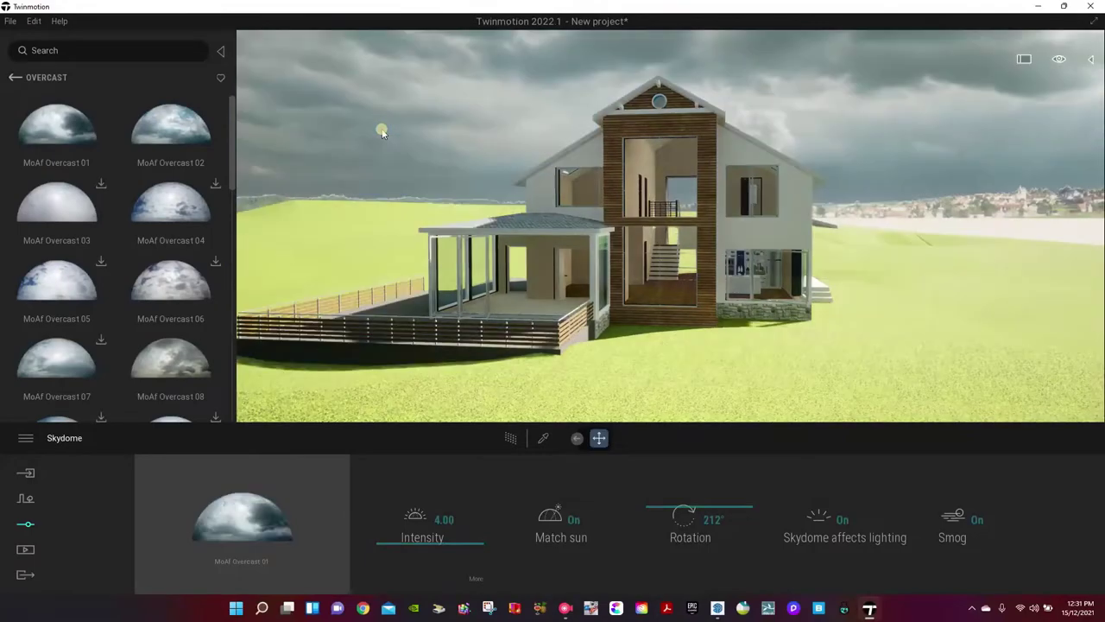
mouse_move(670, 501)
mouse_down()
mouse_move(658, 470)
mouse_move(655, 528)
mouse_move(655, 511)
mouse_up()
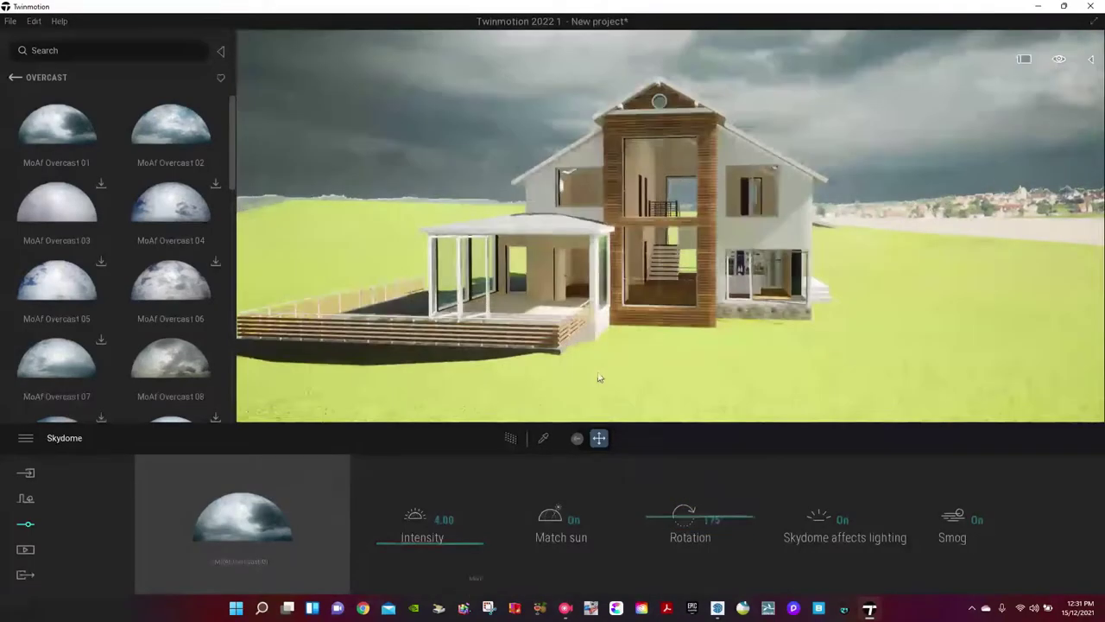
Apply the Grass 5 nature material to the ground around the house.
shift+middle_drag(598, 377, 598, 375)
scroll(693, 259, down, 5)
shift+middle_drag(690, 257, 553, 227)
right_drag(553, 227, 523, 200)
mouse_move(14, 60)
click(19, 80)
click(19, 79)
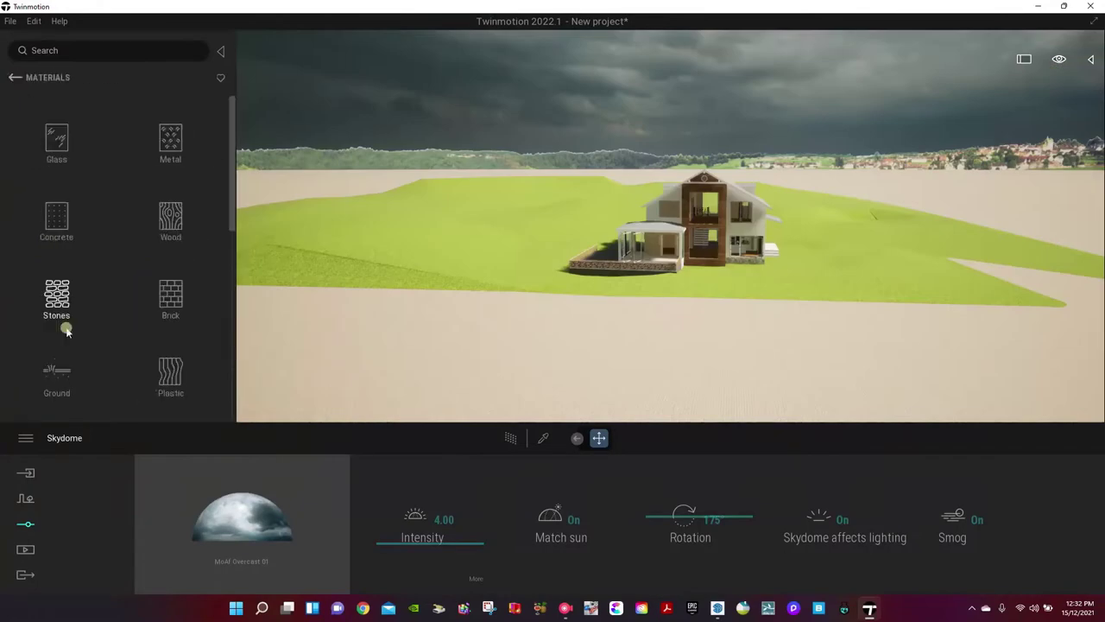
click(62, 373)
click(58, 143)
drag(74, 302, 412, 291)
Set the scale of the Grass 5 ground material to 2.39.
scroll(565, 323, up, 3)
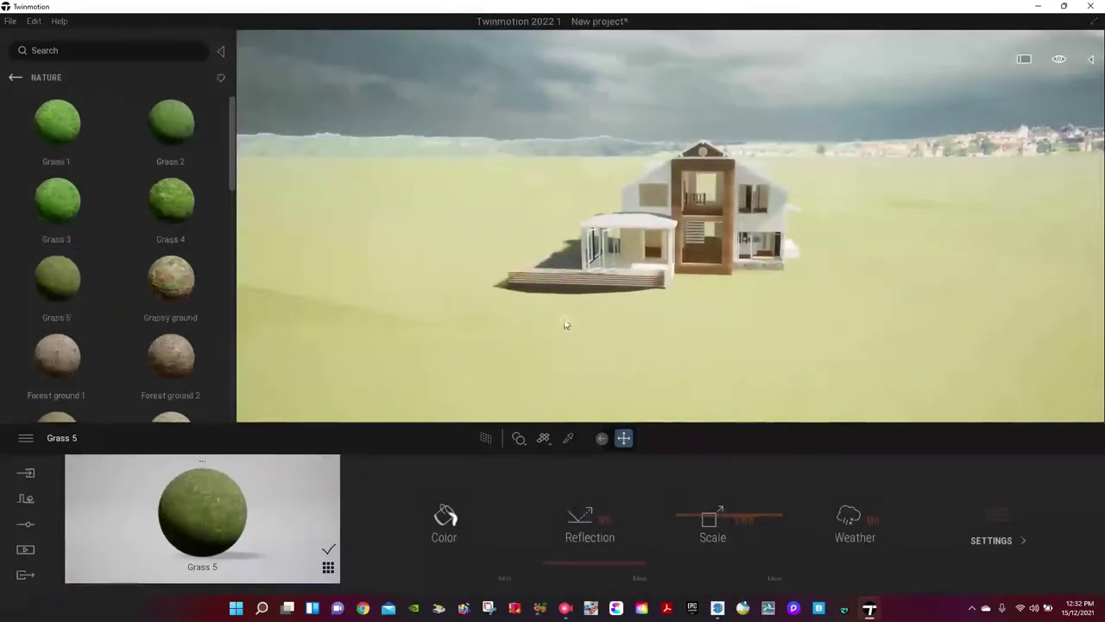
drag(688, 510, 688, 508)
right_drag(682, 413, 681, 392)
scroll(718, 238, down, 4)
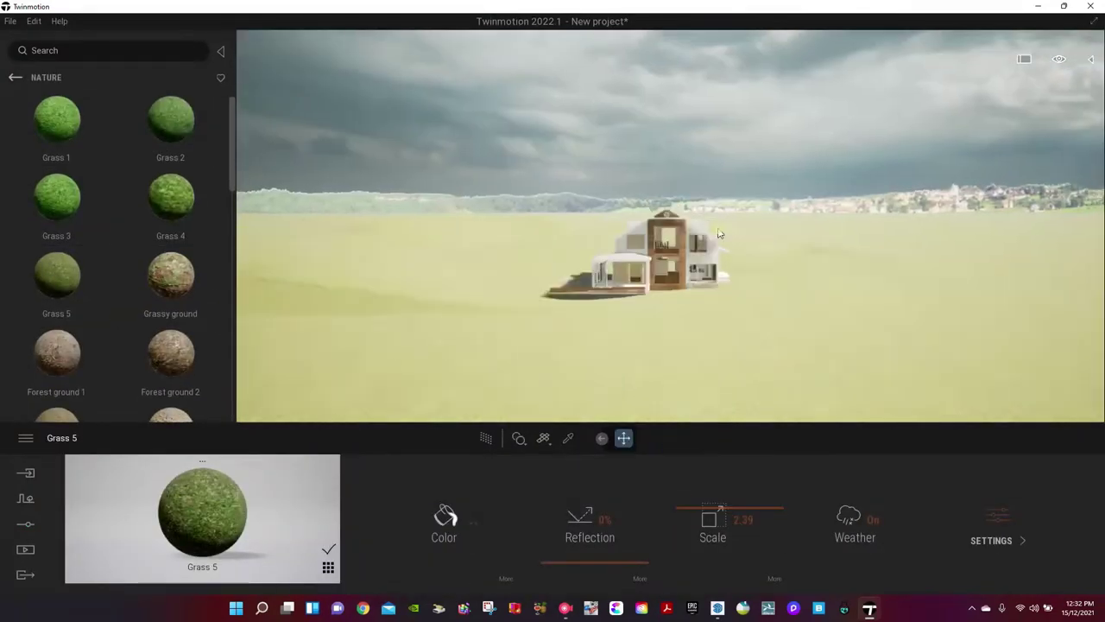
Start vegetation painting and add the Lawn 01 and Long grass 01 models to its palette.
shift+middle_drag(718, 237, 697, 159)
scroll(700, 159, up, 6)
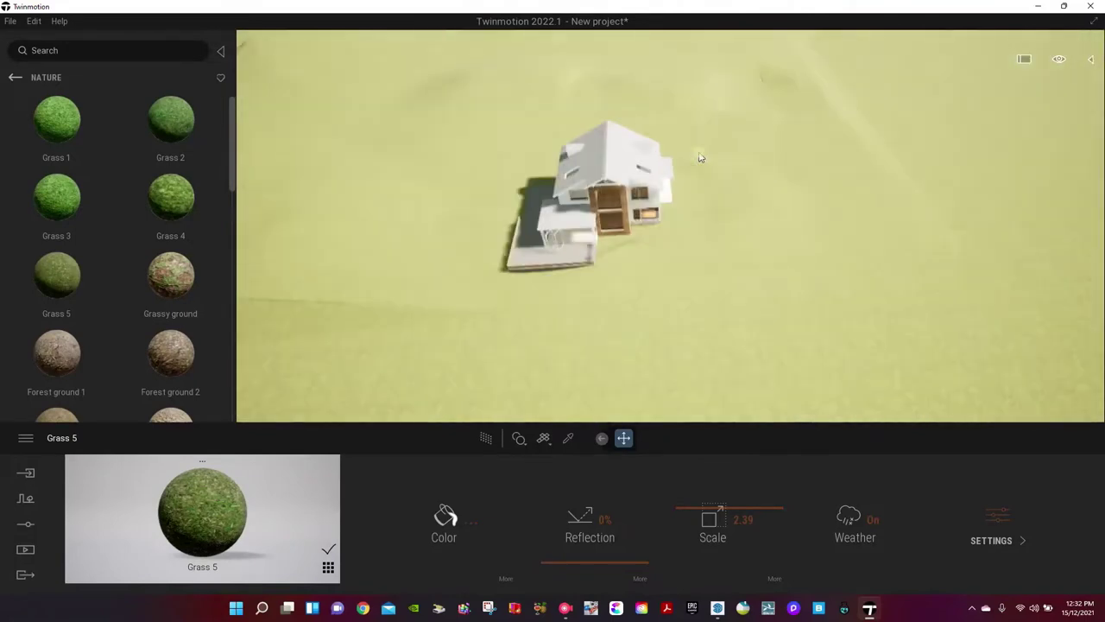
click(29, 500)
click(504, 522)
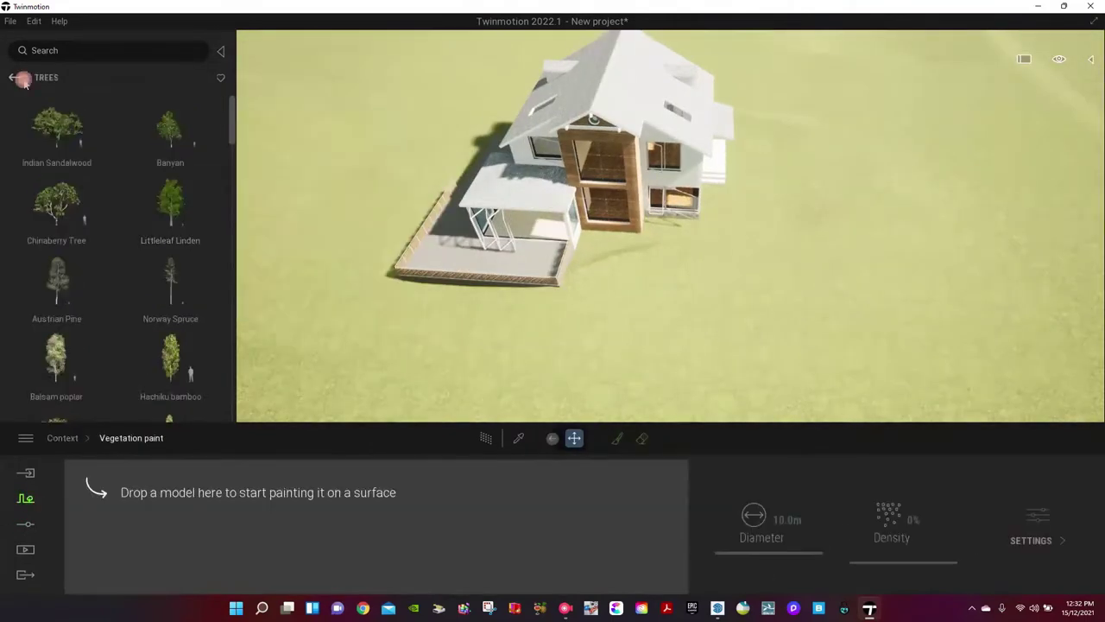
click(21, 78)
click(63, 131)
drag(63, 131, 171, 503)
drag(170, 125, 281, 522)
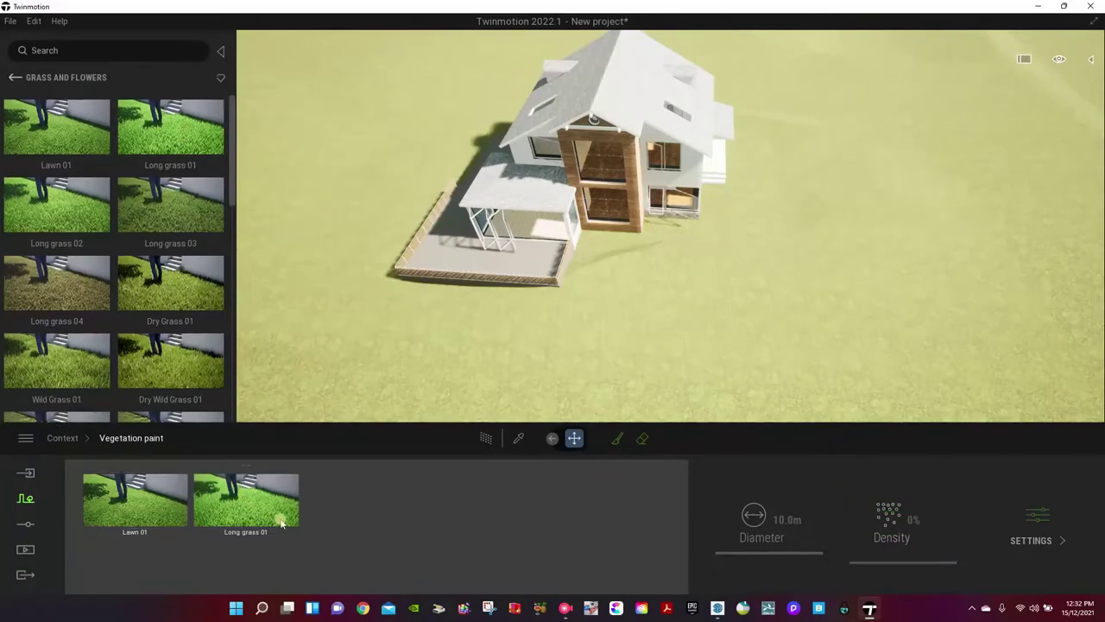
Add Weed 01 and TallGrass 02 to the vegetation palette and set the density to 5%.
drag(852, 511, 852, 486)
scroll(140, 348, down, 4)
drag(165, 318, 349, 525)
scroll(159, 330, down, 4)
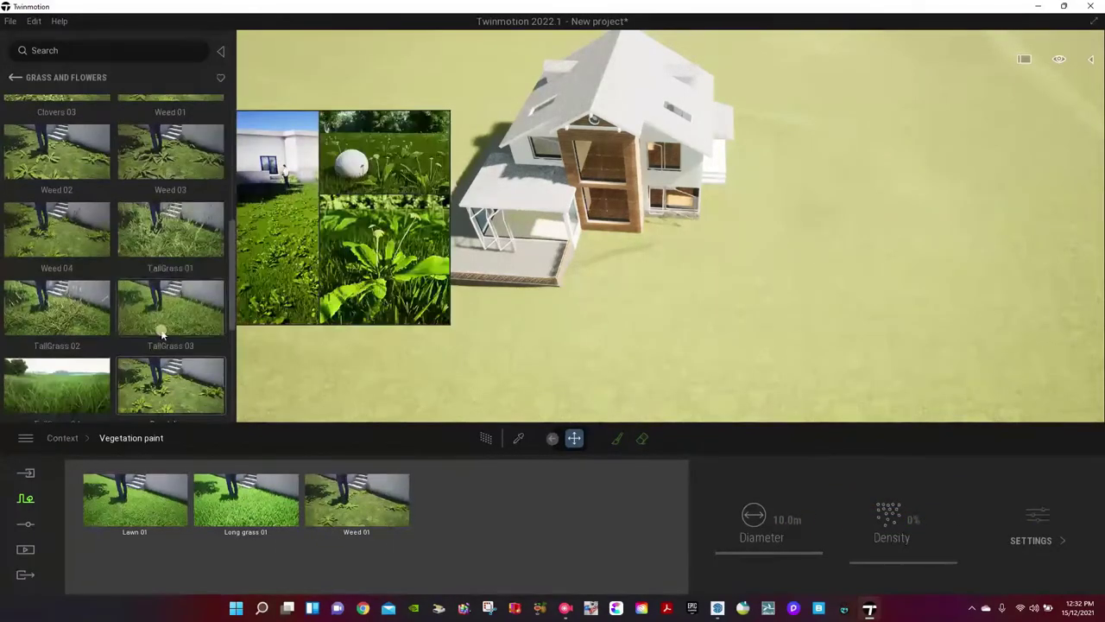
scroll(48, 258, down, 1)
drag(57, 283, 466, 516)
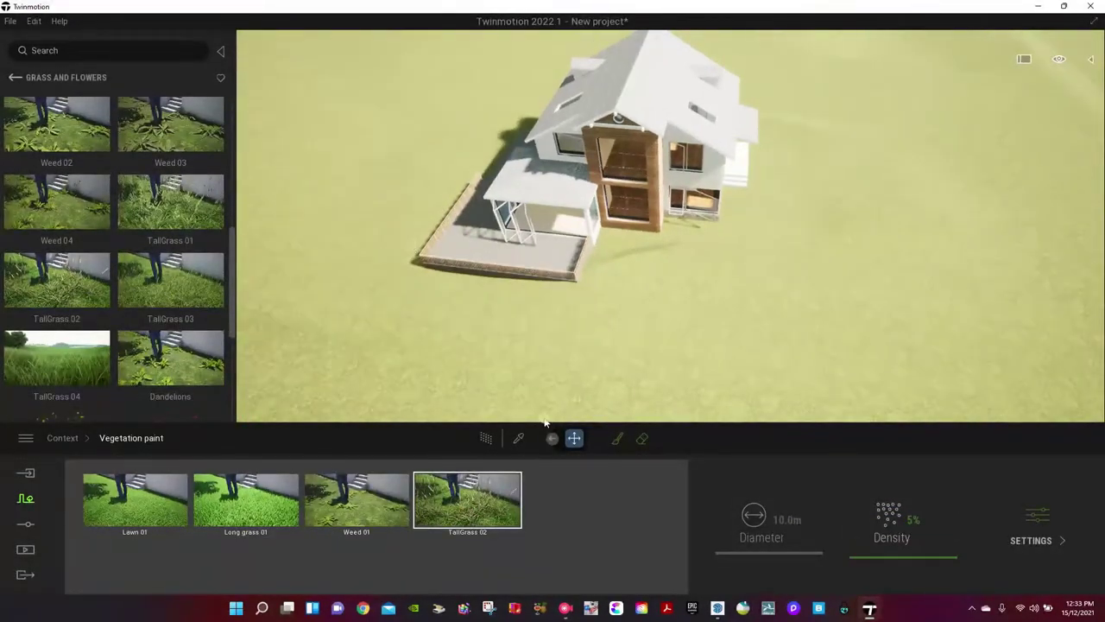
Paint the palette's grasses over the ground around the house, enlarging the brush diameter from 4.2 m to 21.8 m.
click(616, 438)
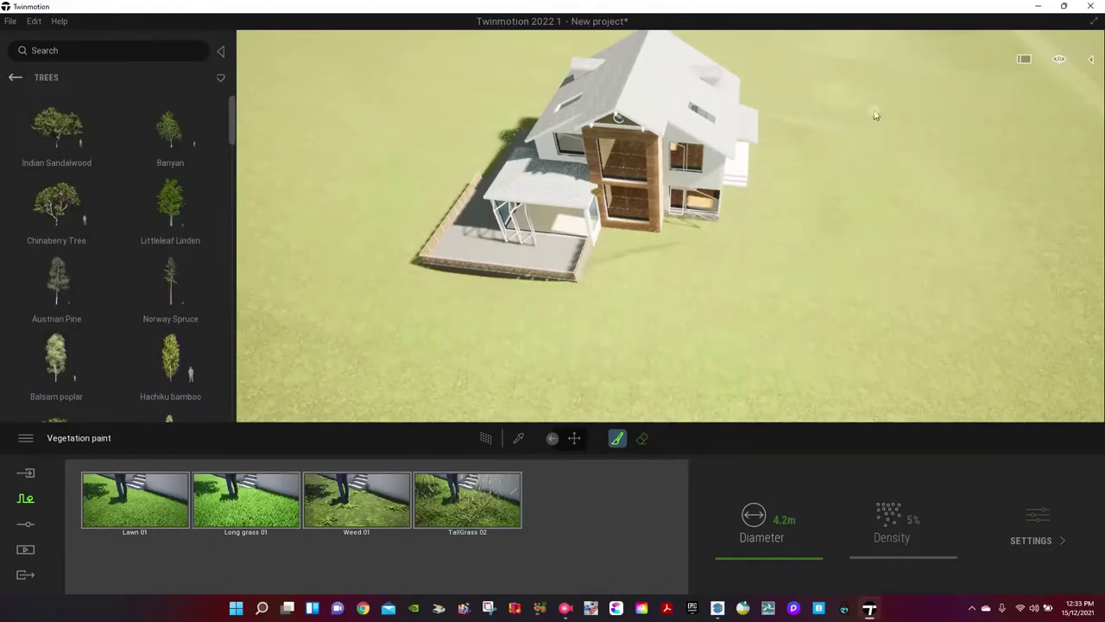
scroll(867, 283, down, 3)
right_drag(892, 198, 748, 267)
scroll(861, 289, up, 4)
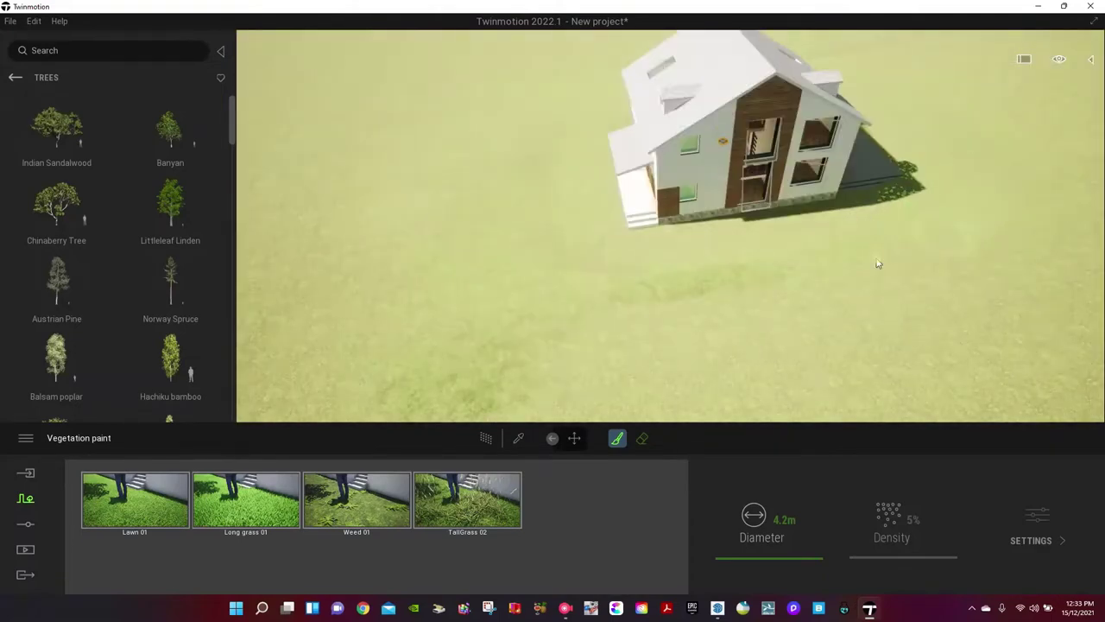
right_drag(494, 355, 733, 368)
scroll(742, 346, down, 3)
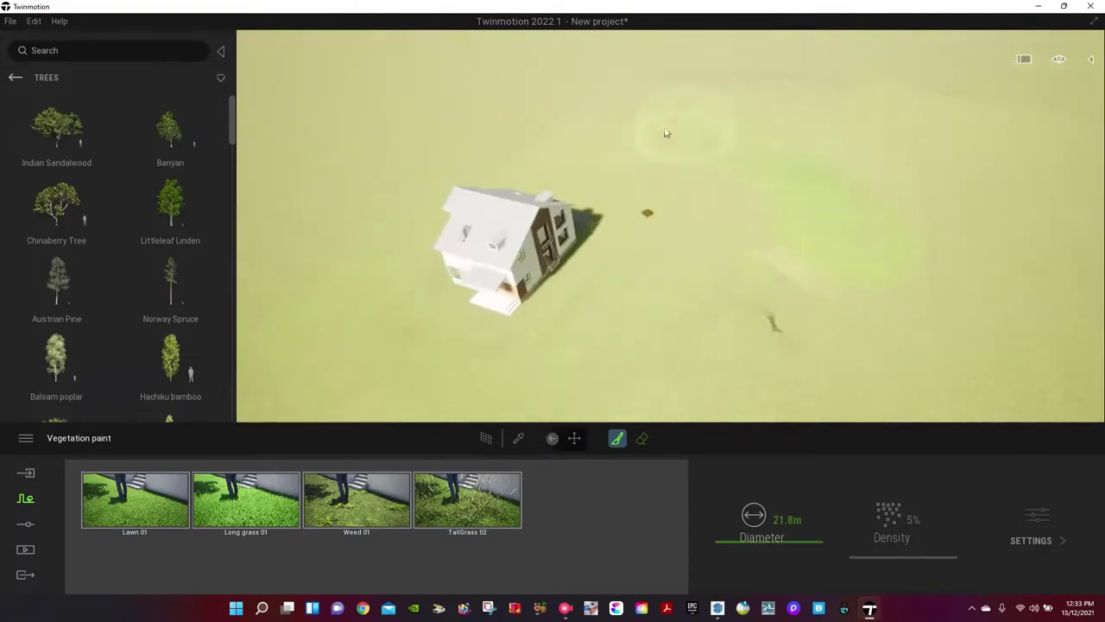
right_drag(640, 164, 324, 244)
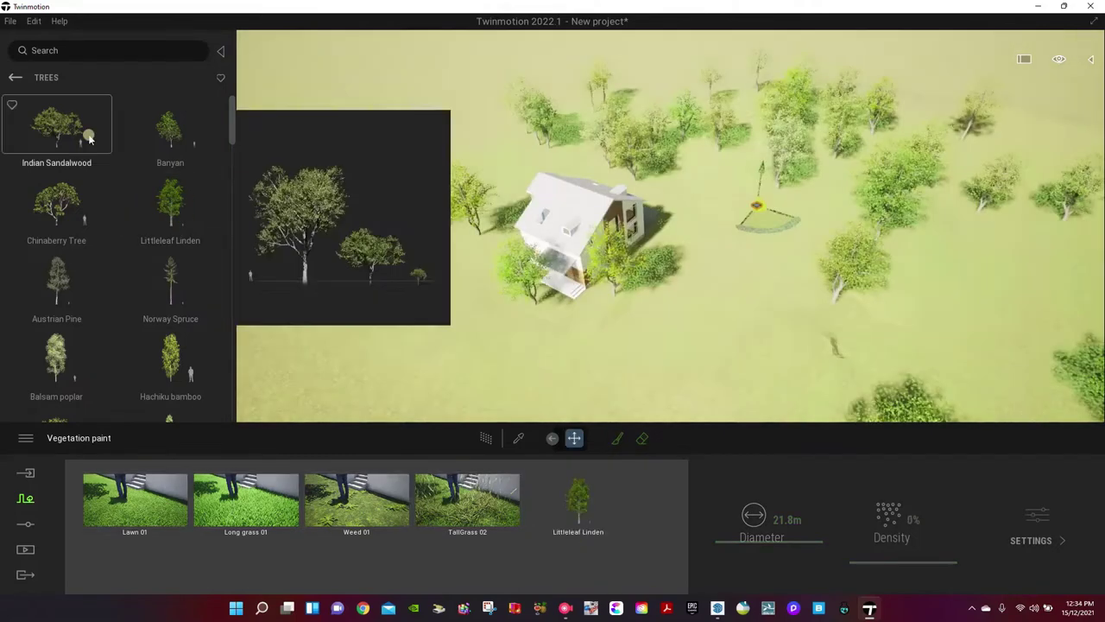
Add Indian Sandalwood, Banyan, Japanese hop hornbeam, Vine maple and Red oak trees to the vegetation palette.
scroll(172, 387, down, 5)
scroll(178, 393, down, 5)
drag(171, 276, 282, 553)
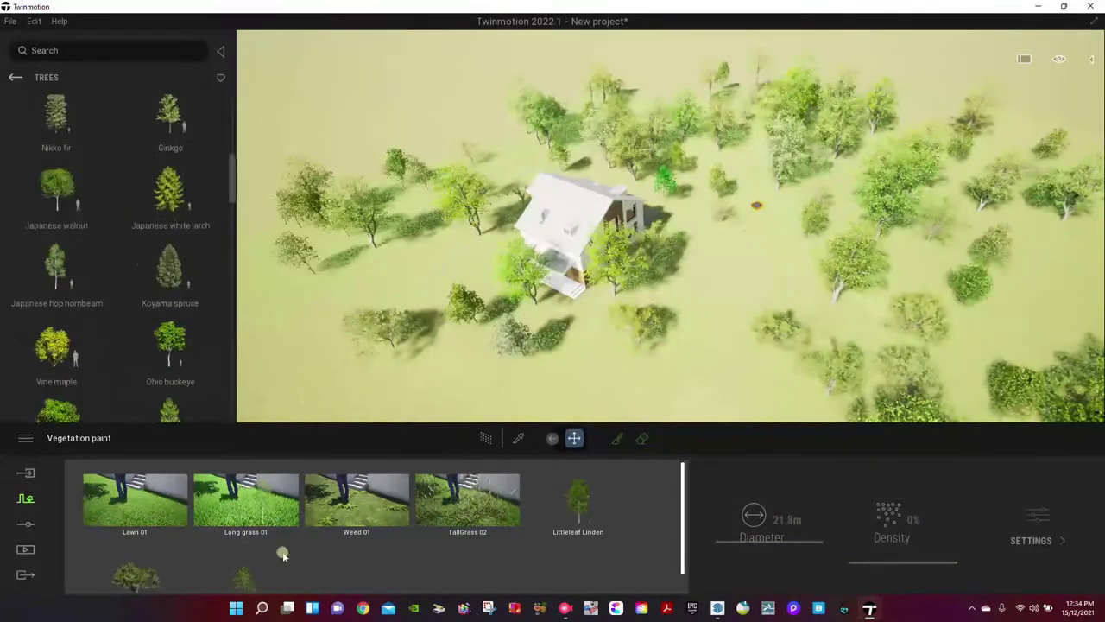
scroll(123, 308, down, 2)
drag(67, 283, 363, 526)
scroll(141, 293, down, 5)
drag(166, 316, 472, 509)
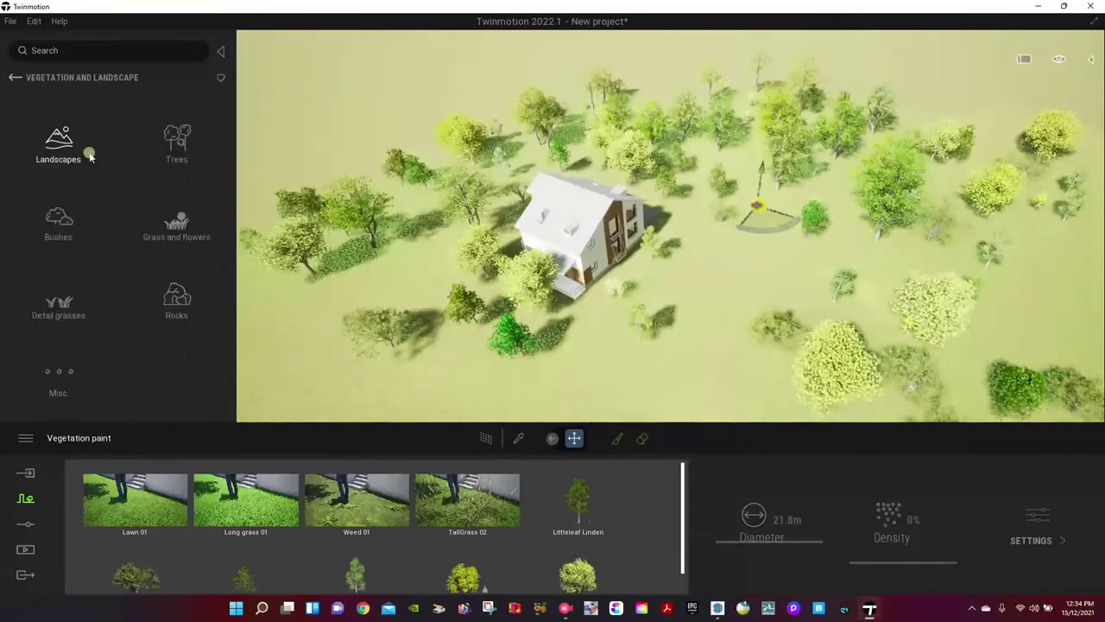
Add the Bush base 1 model to the vegetation palette and scatter it around the house.
click(57, 234)
scroll(98, 240, down, 3)
drag(170, 259, 560, 486)
drag(683, 516, 683, 597)
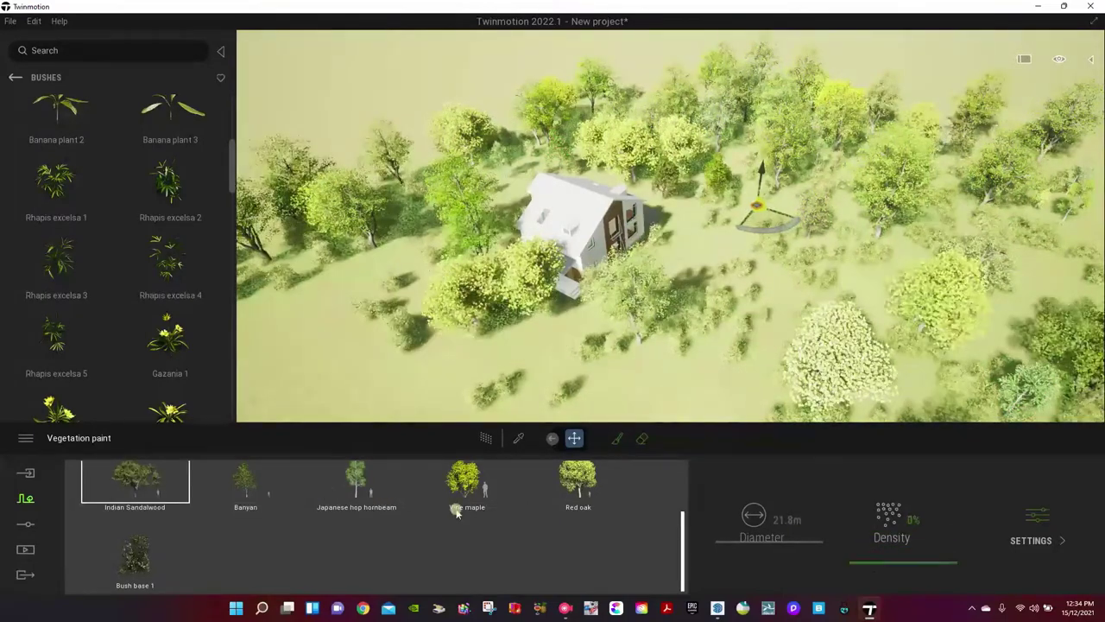
scroll(576, 503, up, 2)
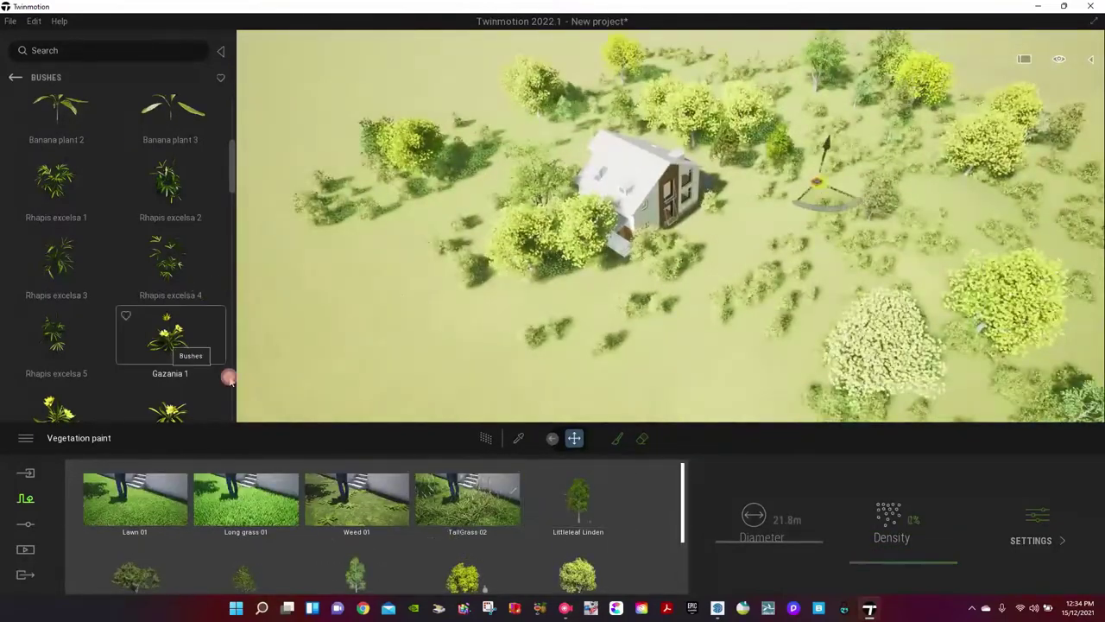
Add Rhapis excelsa 4, Gazania 1, Blue lupin 3 and Blue lupin 1 to the palette and paint them around the house.
scroll(134, 314, down, 7)
drag(58, 267, 402, 567)
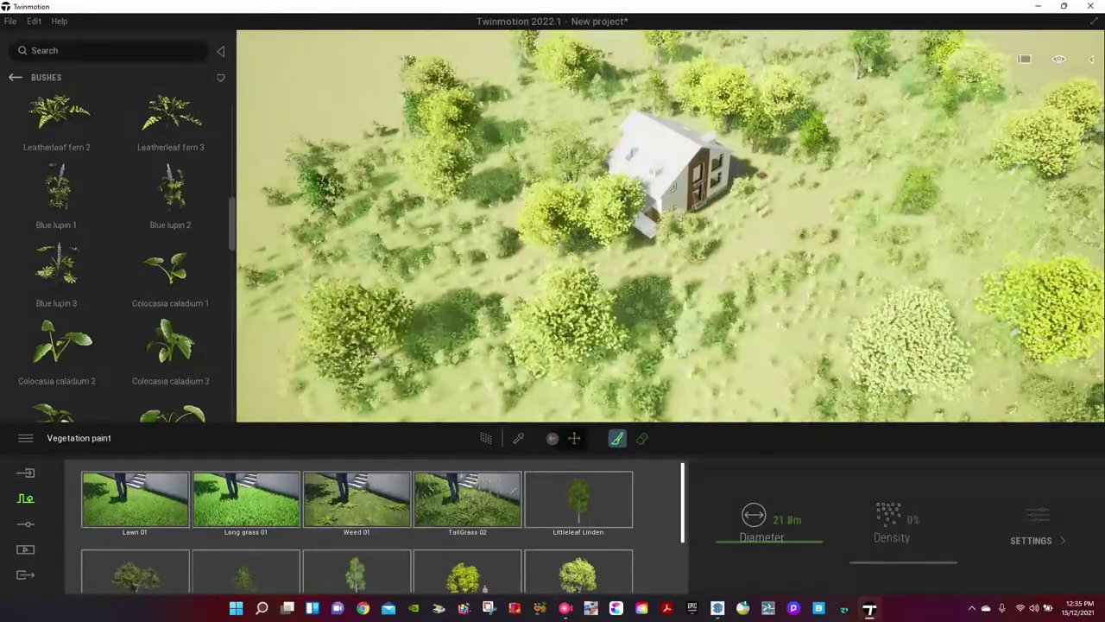
key(Escape)
Reduce the density of the bushes and flowers painted around the house.
scroll(693, 231, up, 8)
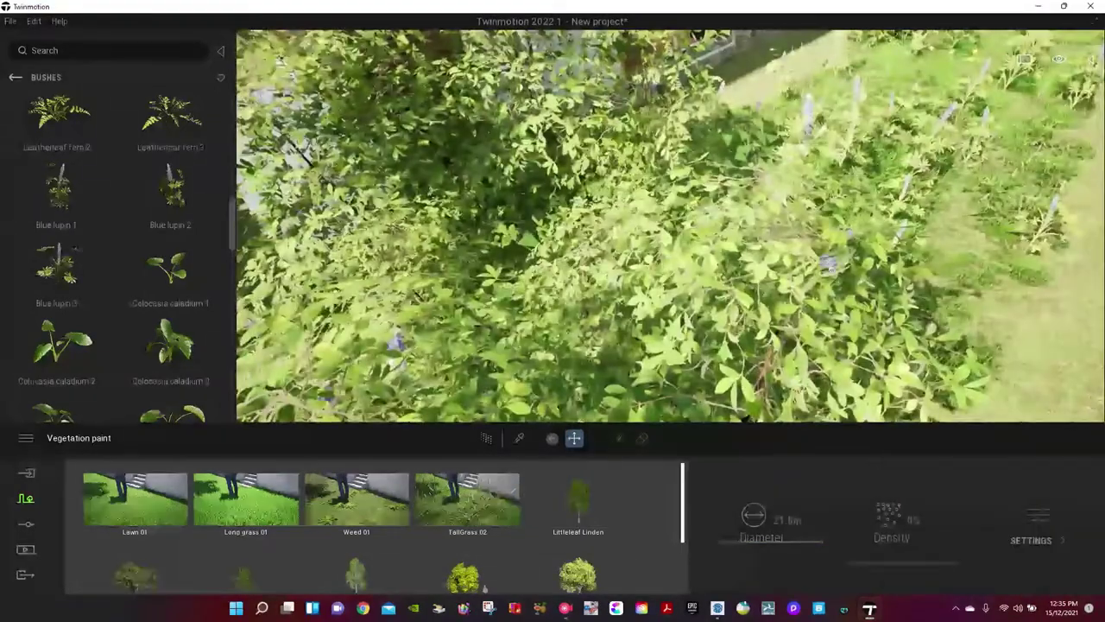
mouse_move(693, 231)
right_down()
mouse_move(830, 268)
mouse_move(288, 241)
right_up()
scroll(830, 268, down, 5)
scroll(438, 556, down, 2)
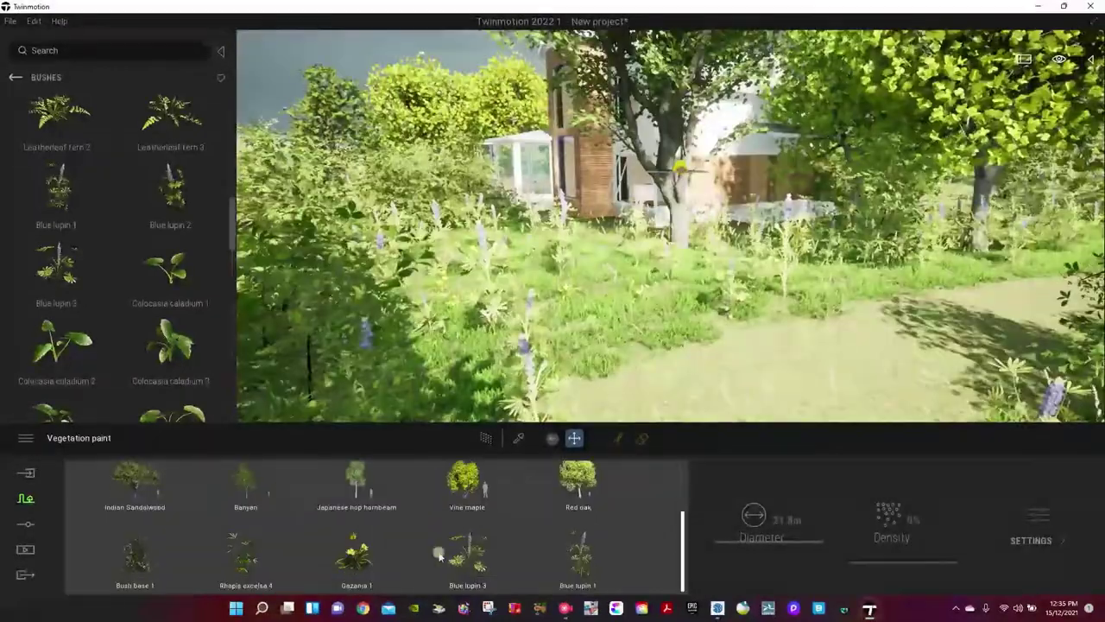
drag(867, 576, 866, 588)
Apply the Clear glass material to the panes of the house's windows.
right_drag(415, 293, 388, 274)
scroll(750, 328, up, 5)
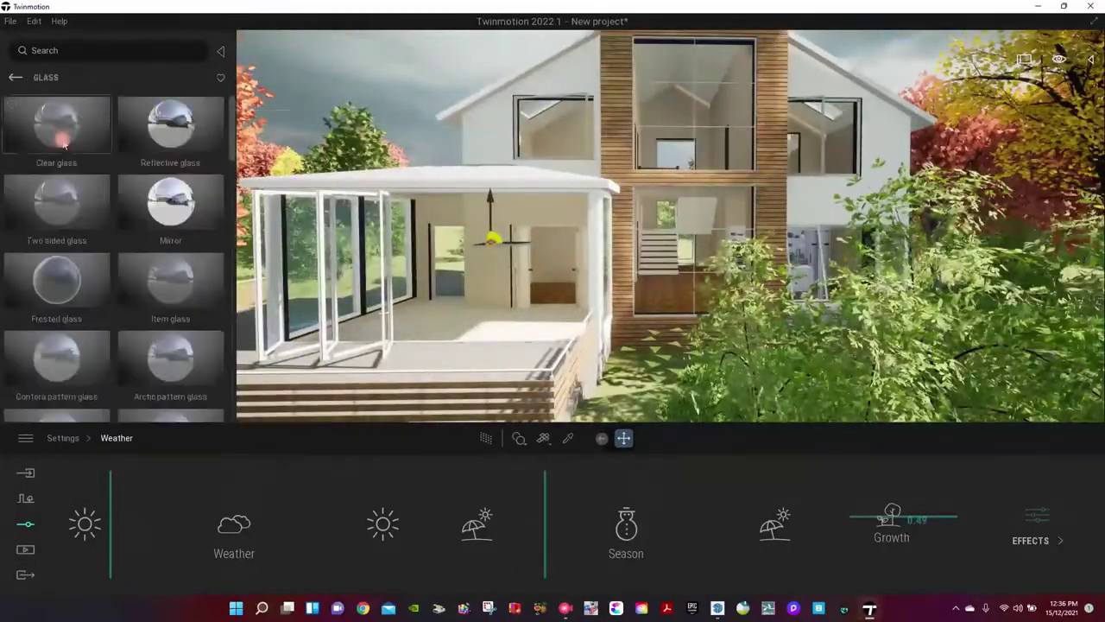
drag(65, 145, 529, 112)
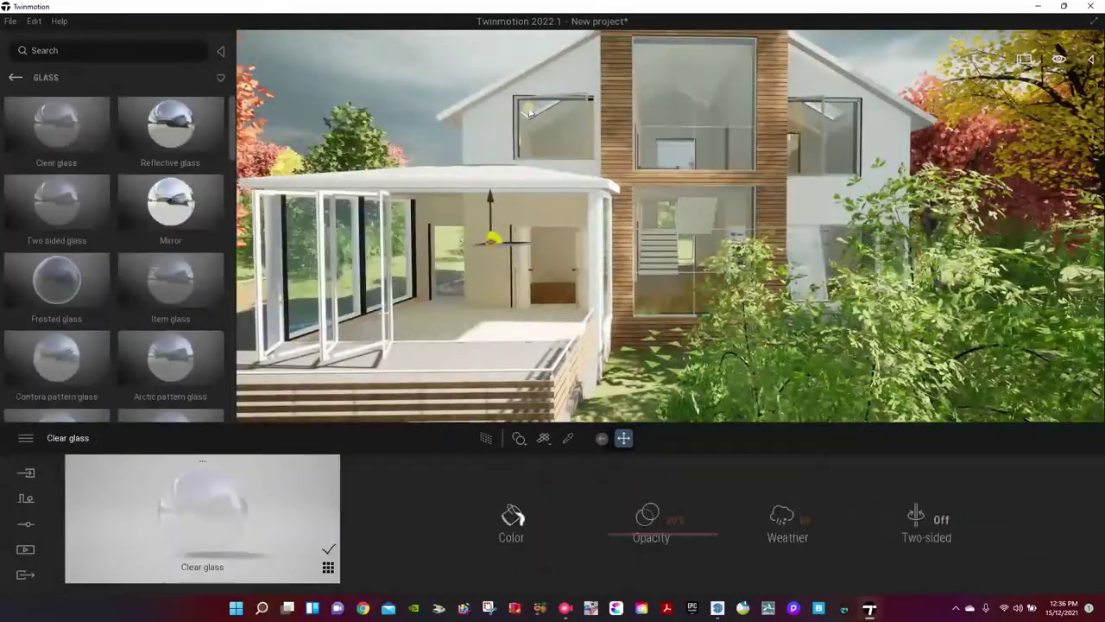
Apply the Iron bare metal material to the deck railing and the window and door frames.
click(15, 79)
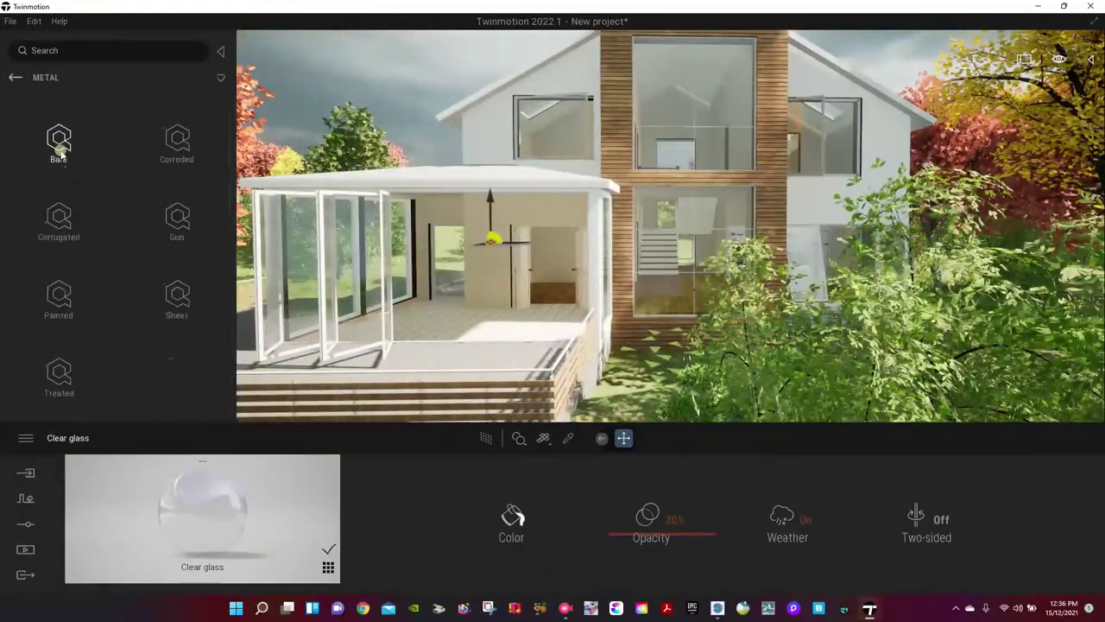
click(60, 153)
drag(64, 365, 447, 374)
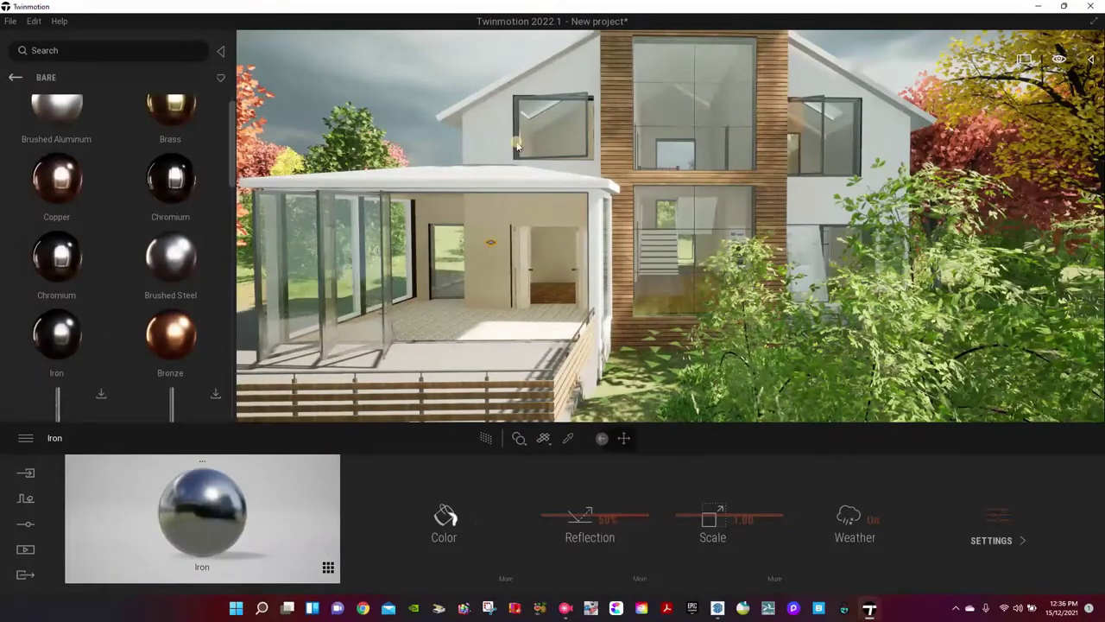
Apply the Chromium bare metal material to the house's window frames.
click(517, 145)
key(d)
key(w)
Apply the vertical green-grey Wooden Planks material to the facade cladding around the tall central windows and scale it to 0.39.
click(12, 78)
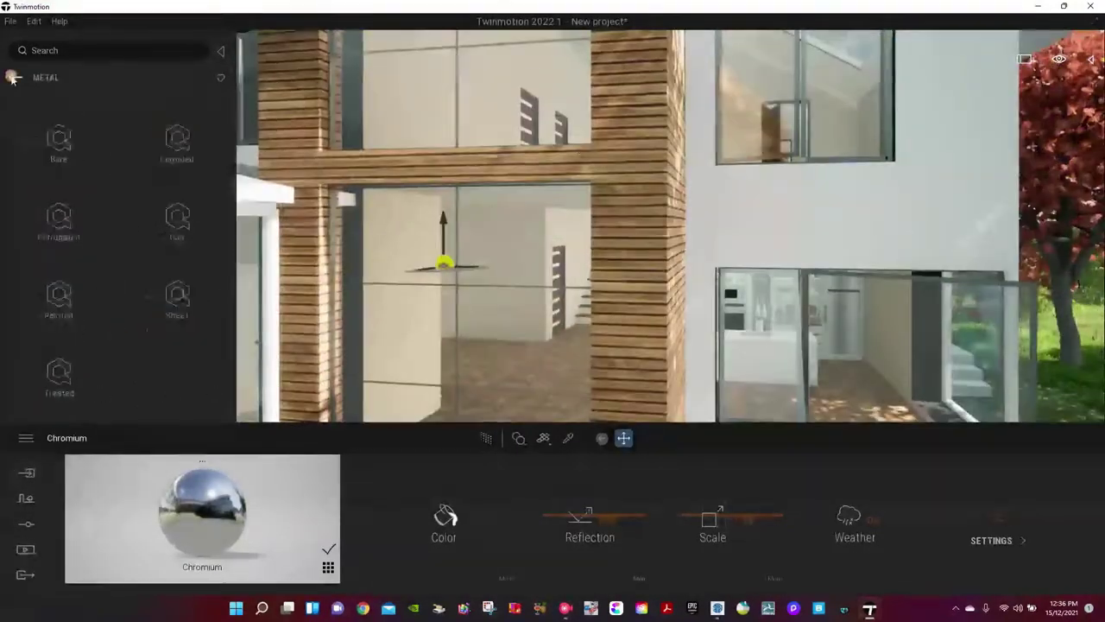
click(171, 145)
click(61, 231)
drag(57, 278, 643, 189)
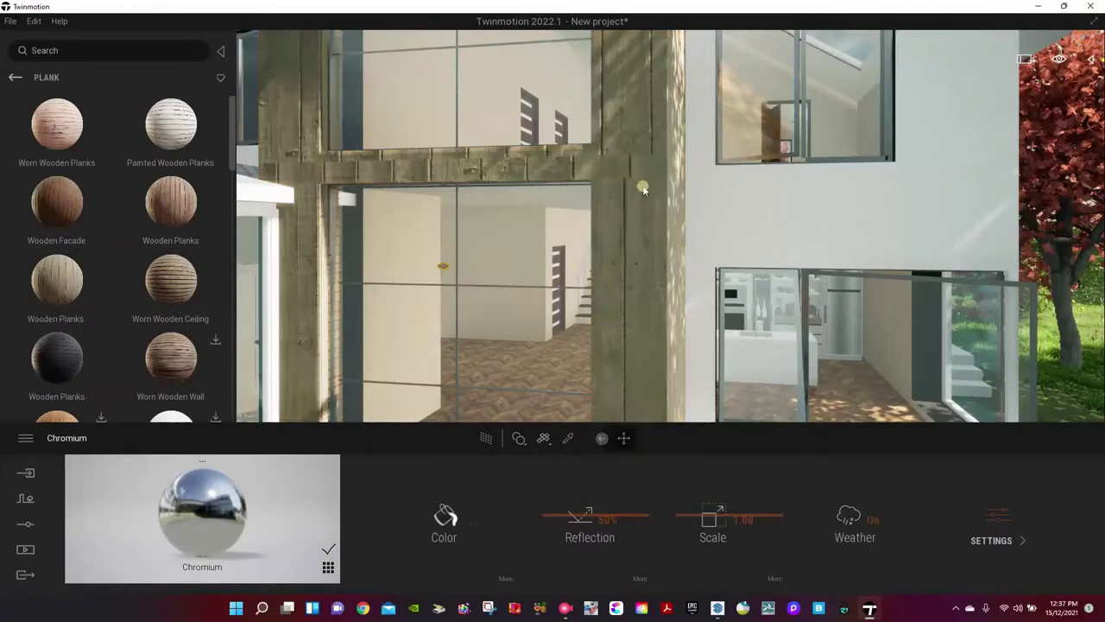
drag(688, 527, 688, 550)
Apply the Ash Veneer wood material to the horizontal boards of the deck railing.
key(s)
key(a)
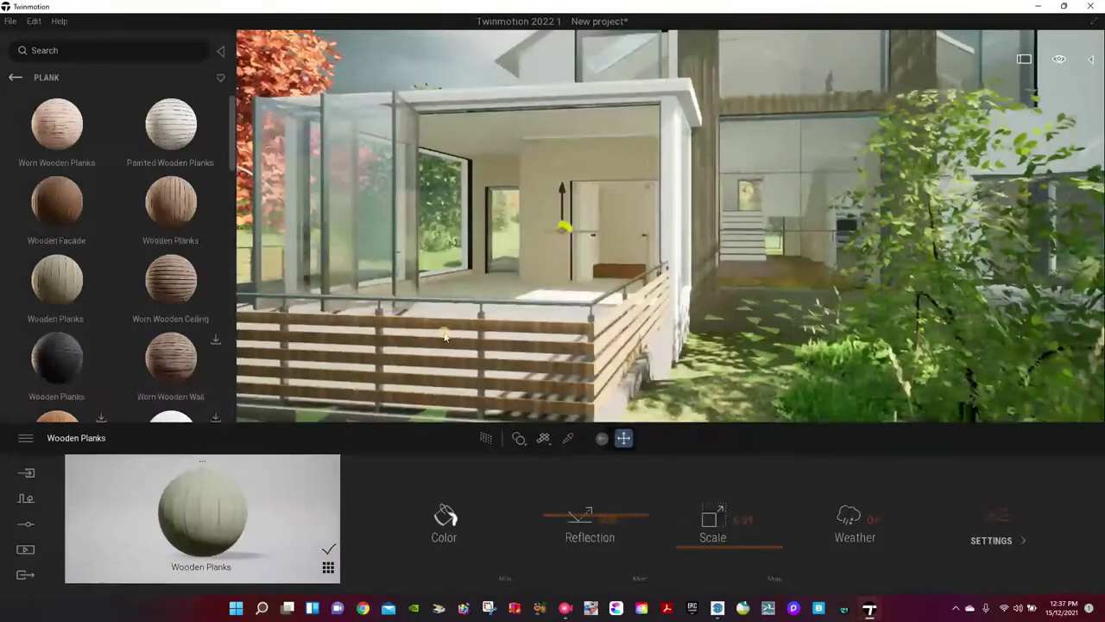
click(15, 77)
click(175, 291)
drag(171, 204, 366, 330)
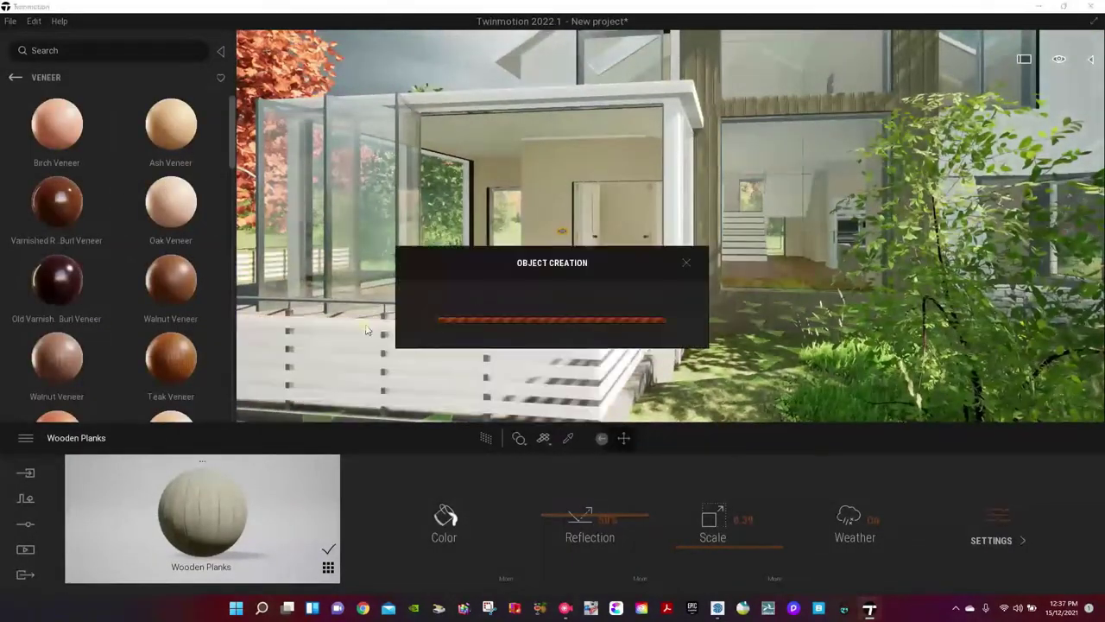
Apply the Ceramic Wall Tiles material to the floor of the glazed room behind the deck and scale it to 3.59.
scroll(585, 317, up, 10)
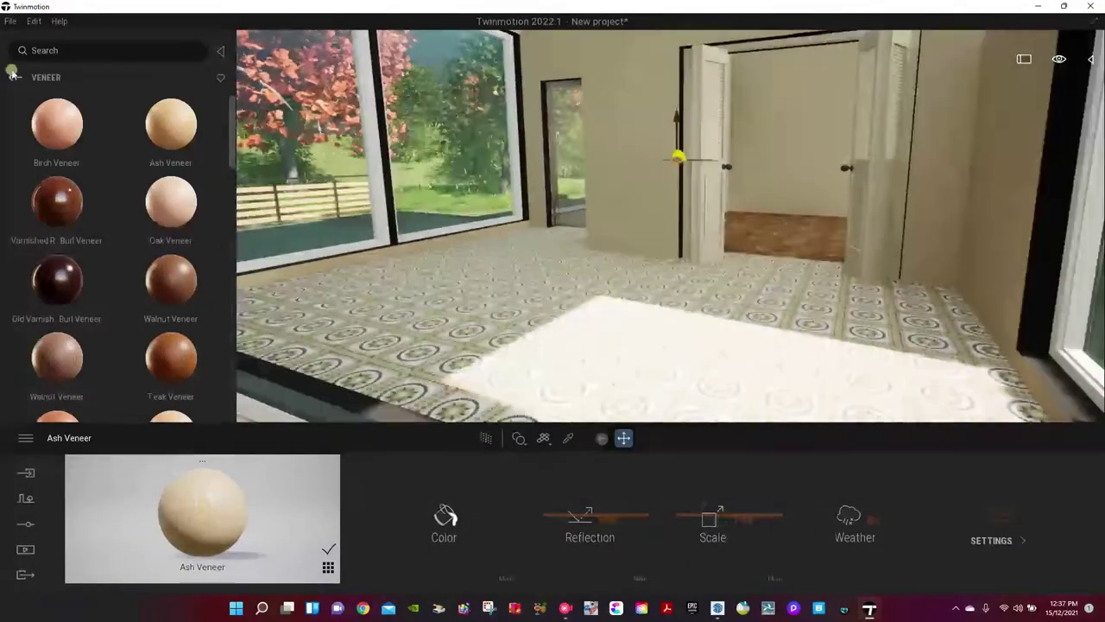
click(15, 76)
click(15, 77)
click(164, 289)
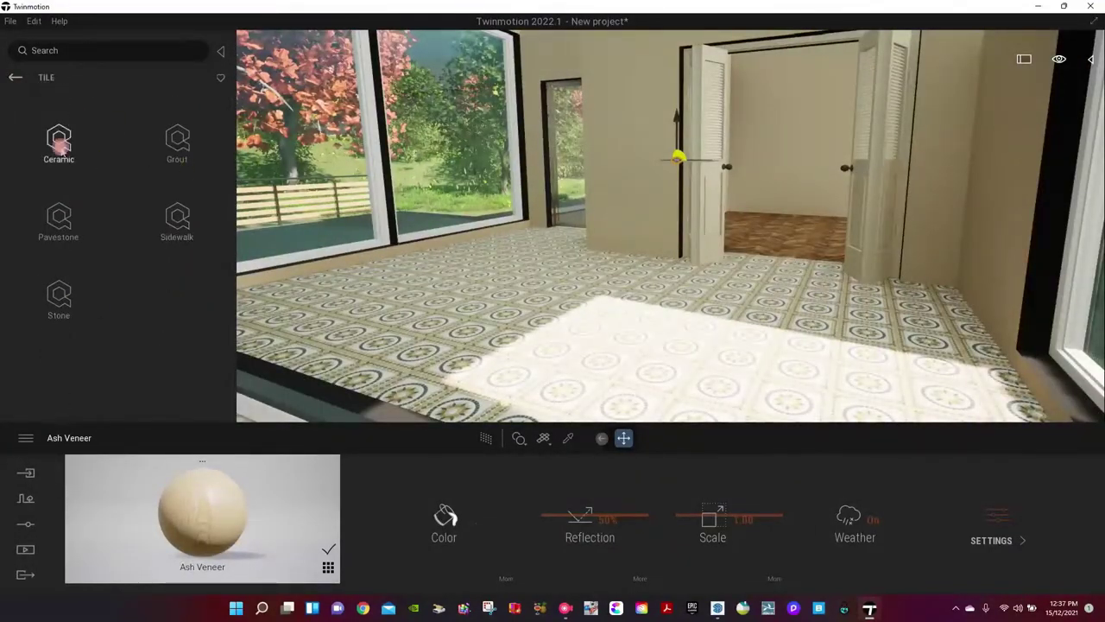
click(61, 149)
drag(171, 203, 458, 299)
drag(683, 498, 683, 494)
Try the Worn Parquet material on the kitchen and living area floor at a scale of 3.15.
key(w)
right_drag(431, 302, 423, 323)
click(16, 78)
click(15, 78)
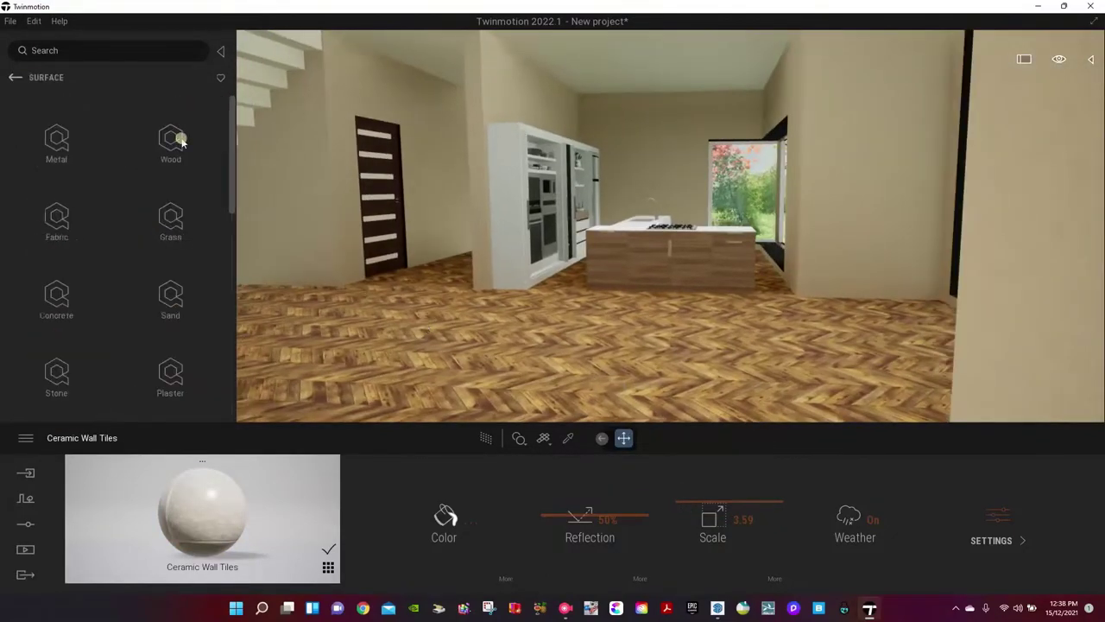
click(177, 140)
click(175, 216)
drag(49, 207, 440, 344)
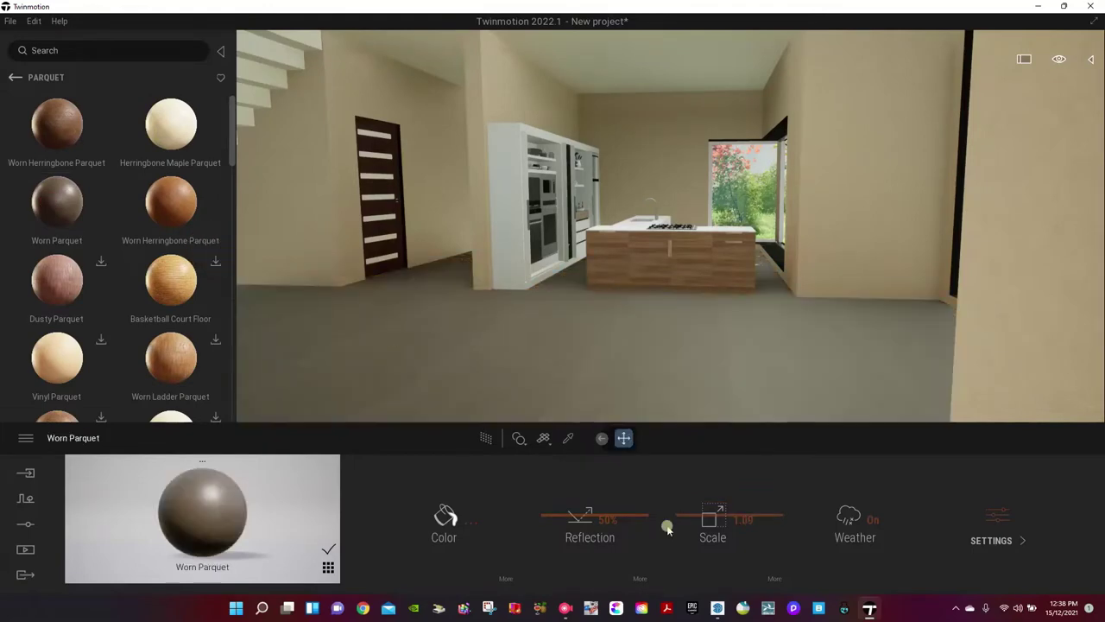
right_drag(609, 376, 607, 373)
scroll(616, 273, up, 5)
scroll(616, 274, down, 4)
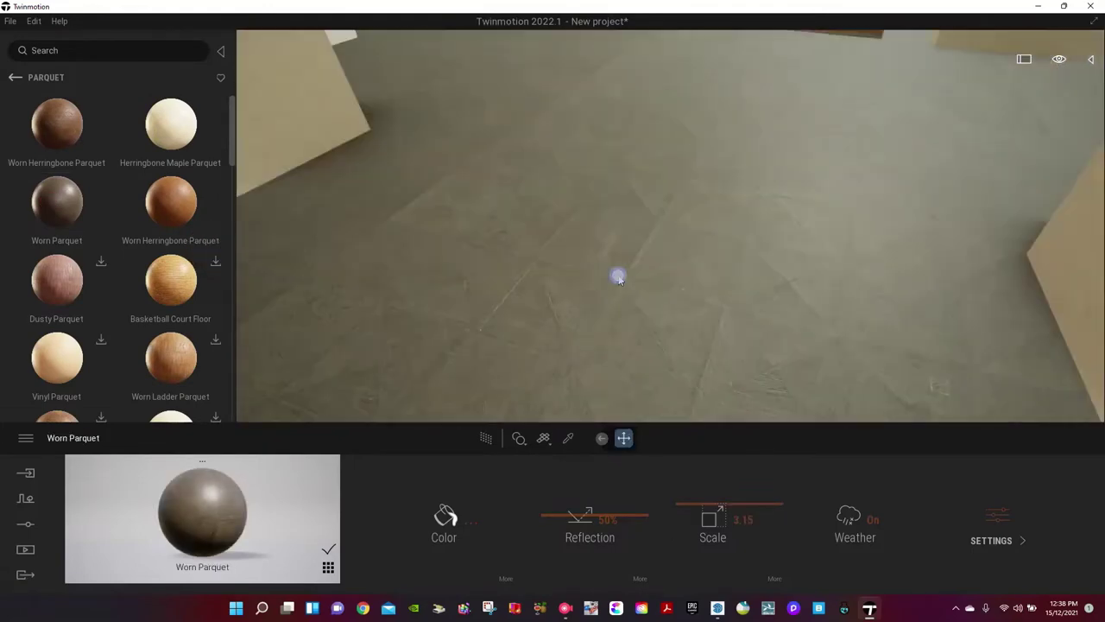
Try the Worn Herringbone Parquet material on the kitchen and living area floor.
click(215, 261)
drag(172, 202, 422, 261)
scroll(428, 259, down, 3)
scroll(638, 318, up, 5)
scroll(638, 317, down, 5)
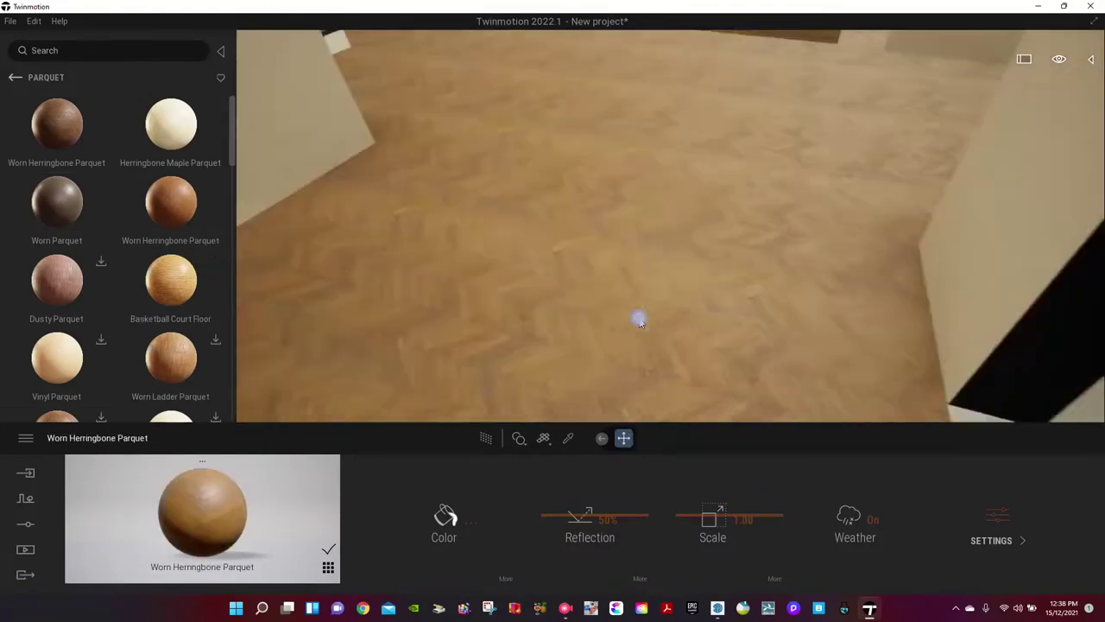
Download the English Bond Chestnut Parquet material and apply it to the kitchen and living area floor.
scroll(15, 362, down, 15)
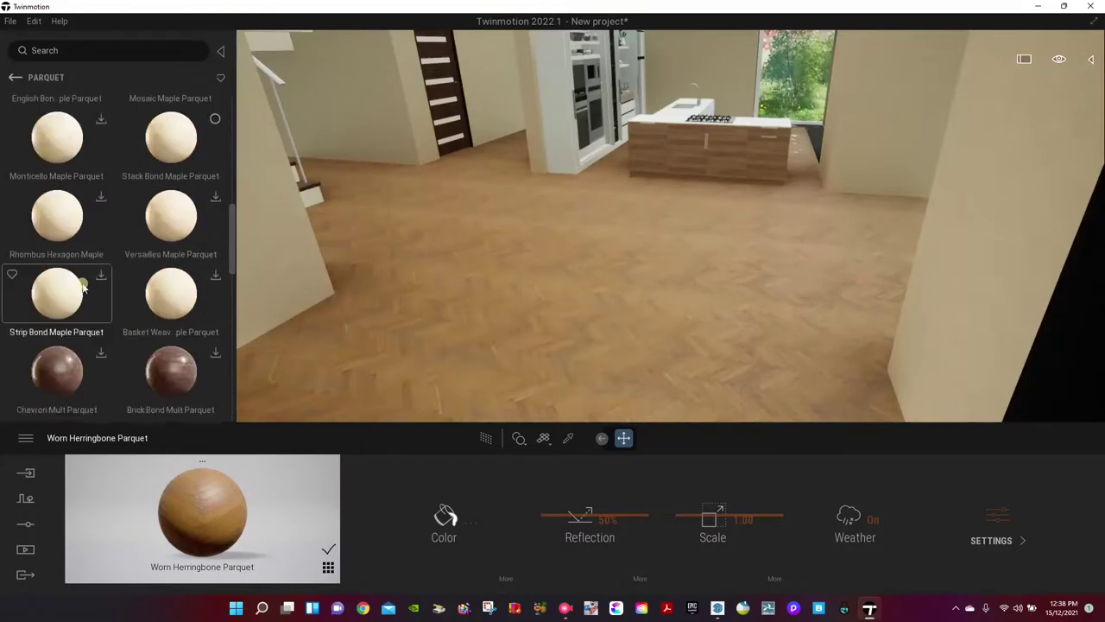
drag(230, 254, 231, 385)
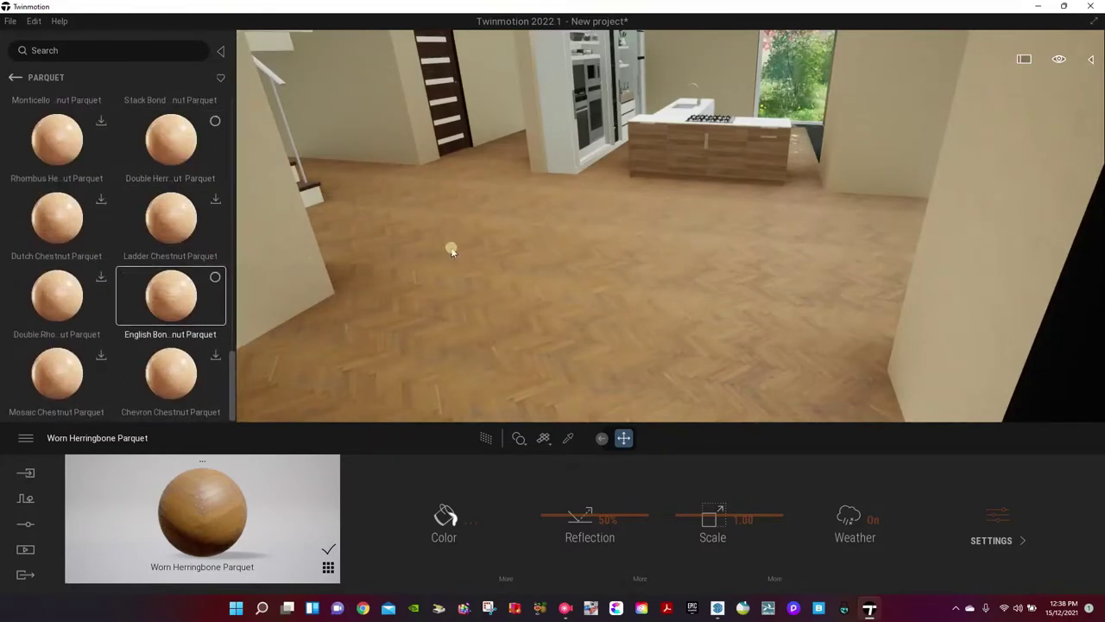
right_drag(452, 251, 414, 323)
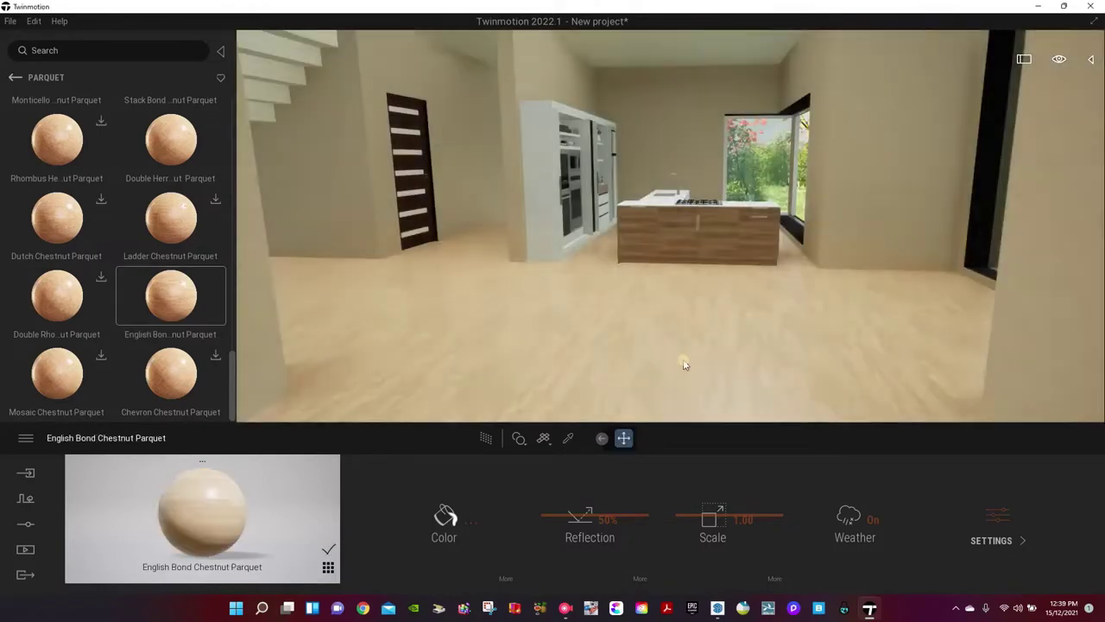
Apply the grey Ölandsk Limestone material to the interior walls around the kitchen.
right_drag(641, 332, 639, 324)
click(14, 78)
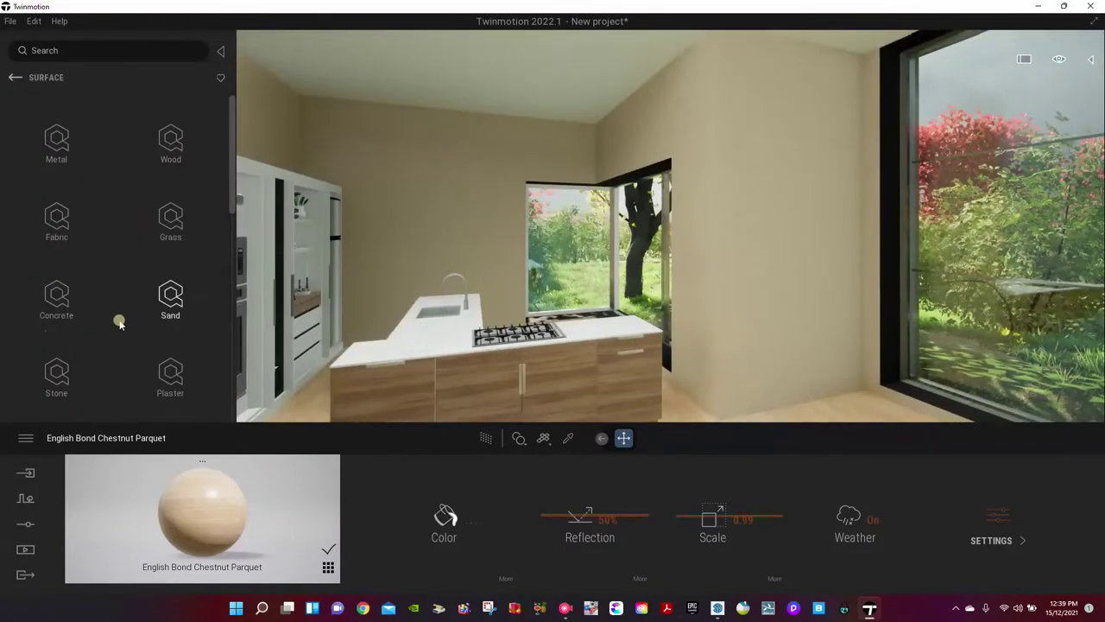
click(59, 376)
click(60, 296)
drag(58, 125, 688, 216)
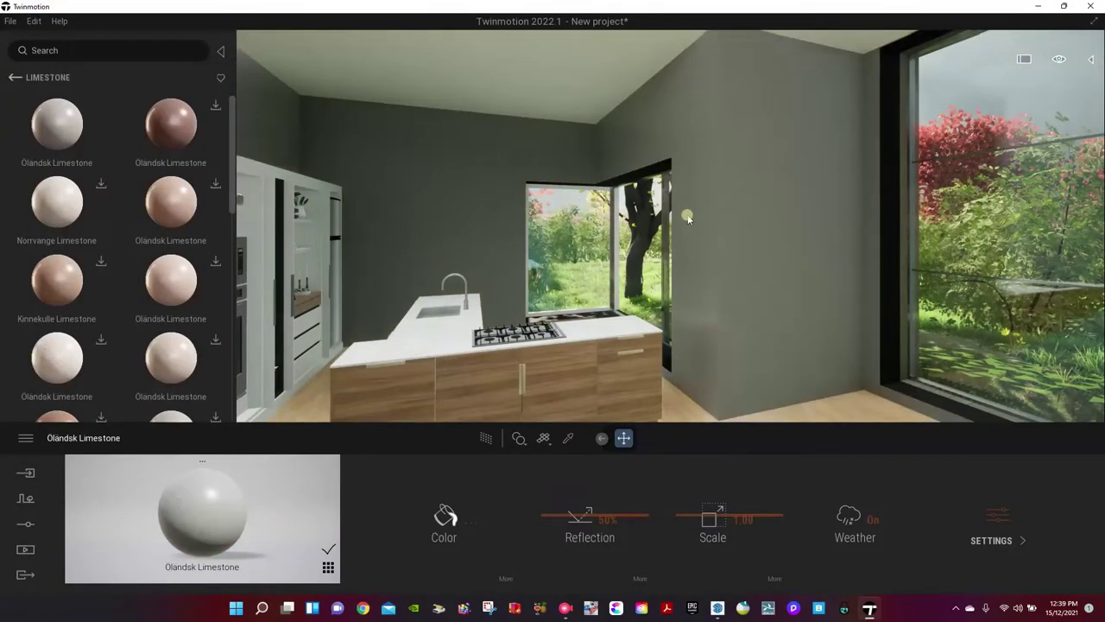
right_drag(688, 216, 669, 251)
Apply the polished Bianca Carrara Gioia Marble material to the kitchen island countertop and scale it to 3.15.
click(16, 78)
click(15, 78)
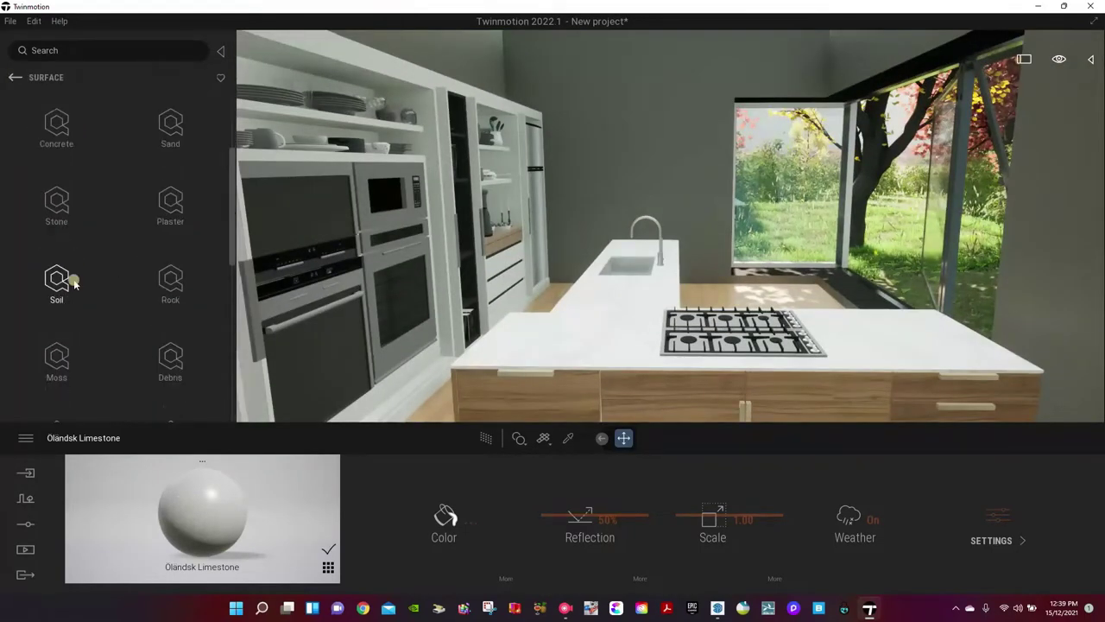
scroll(74, 283, down, 5)
click(74, 283)
click(65, 131)
scroll(80, 240, down, 4)
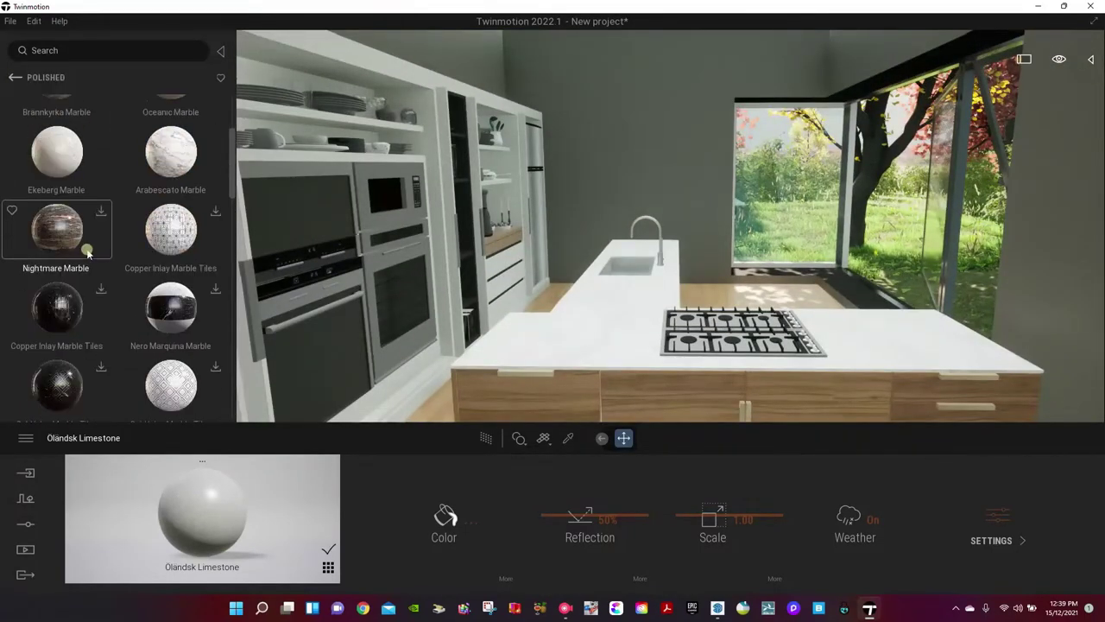
scroll(87, 252, down, 6)
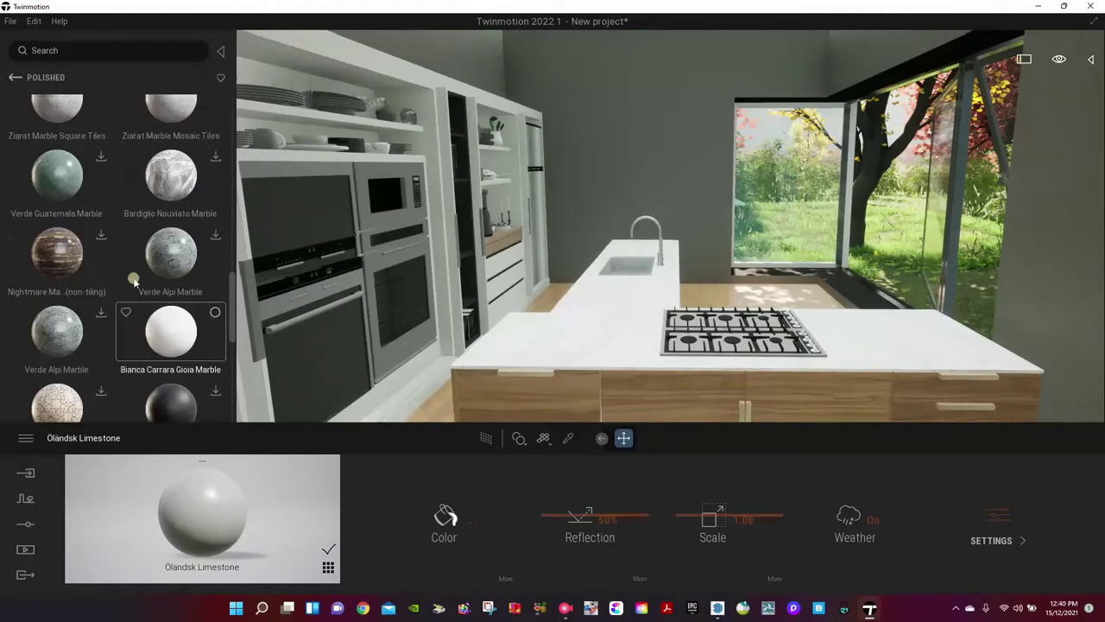
scroll(134, 281, down, 1)
drag(173, 283, 612, 336)
right_drag(545, 365, 682, 537)
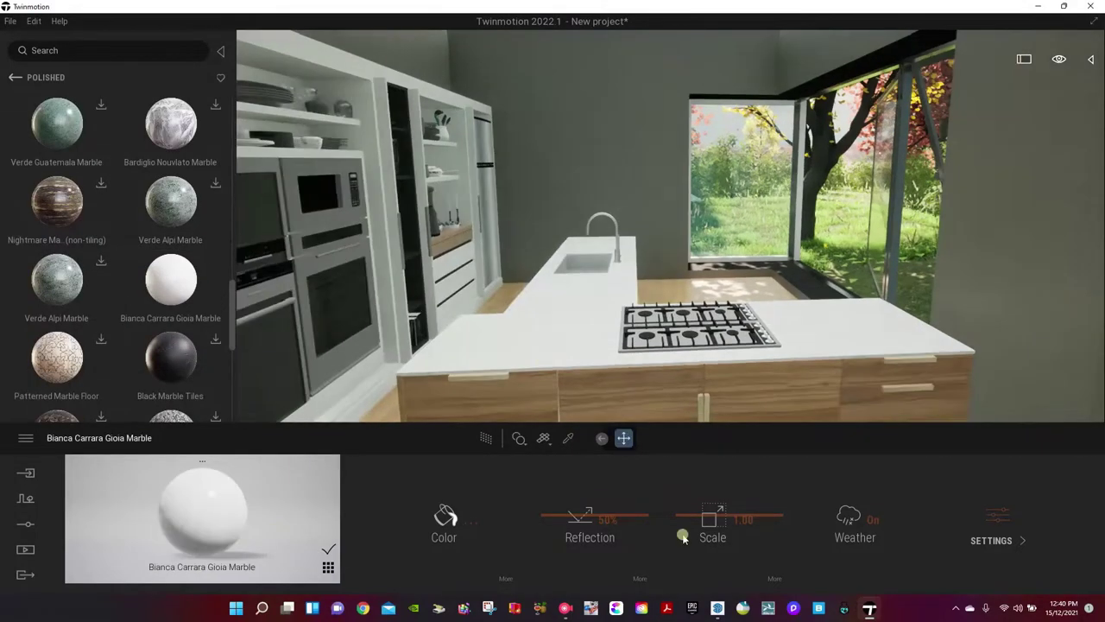
drag(680, 508, 680, 502)
Apply the Chromium material to the kitchen faucet and Brushed Steel to the sink basin.
scroll(584, 396, up, 5)
right_drag(584, 396, 587, 394)
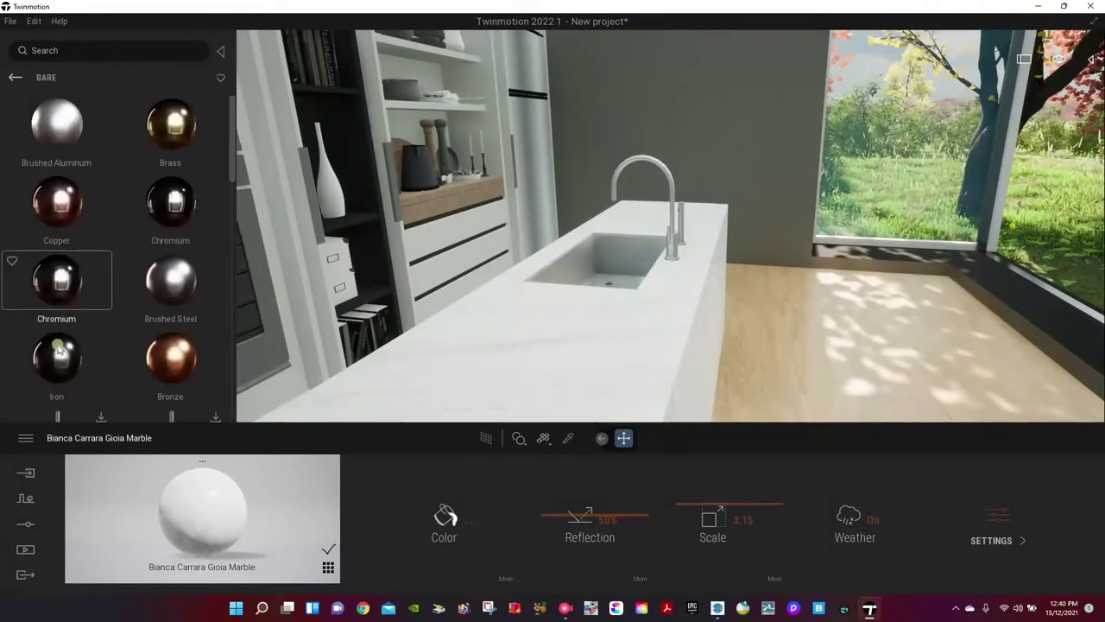
drag(56, 279, 674, 197)
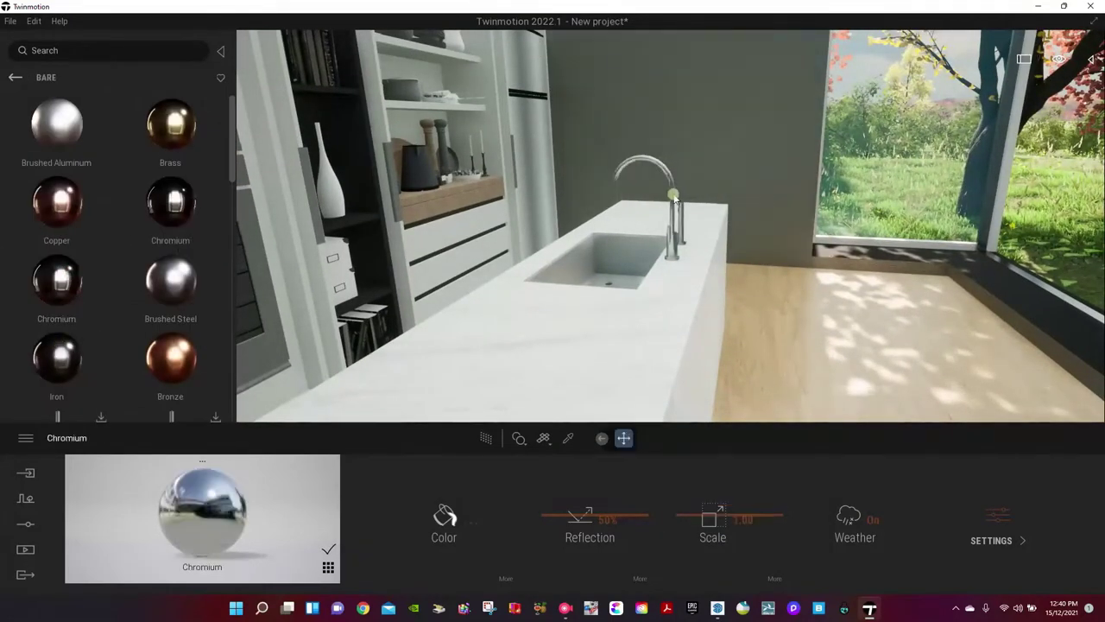
right_drag(589, 268, 580, 242)
drag(170, 280, 556, 246)
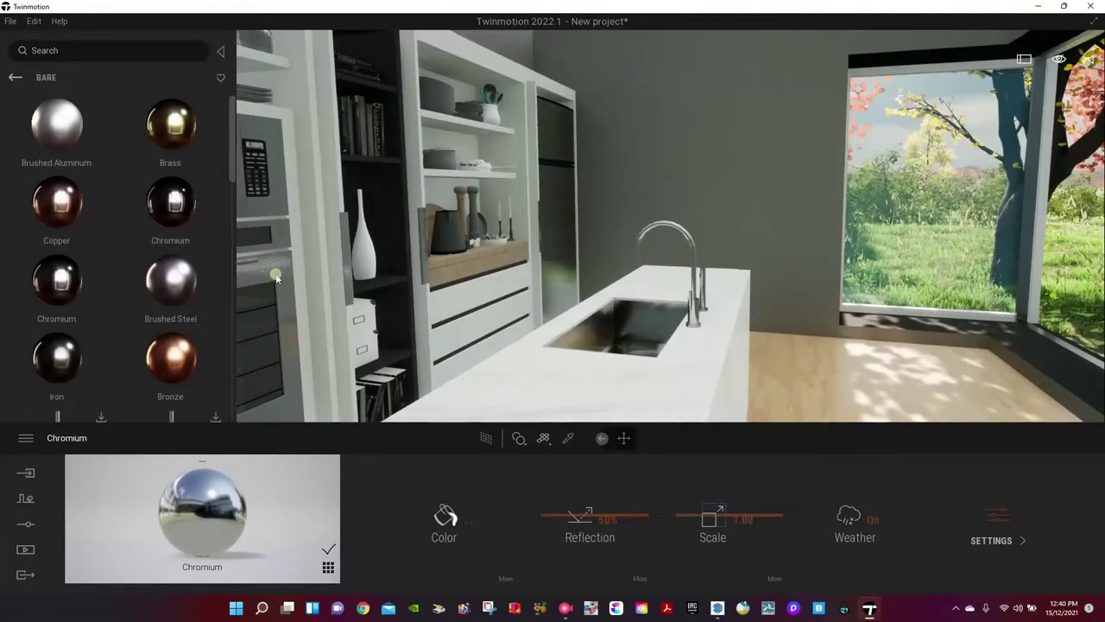
Apply the Chromium material to the fronts of the built-in kitchen ovens.
right_drag(436, 311, 423, 310)
drag(57, 279, 389, 318)
right_drag(390, 319, 394, 332)
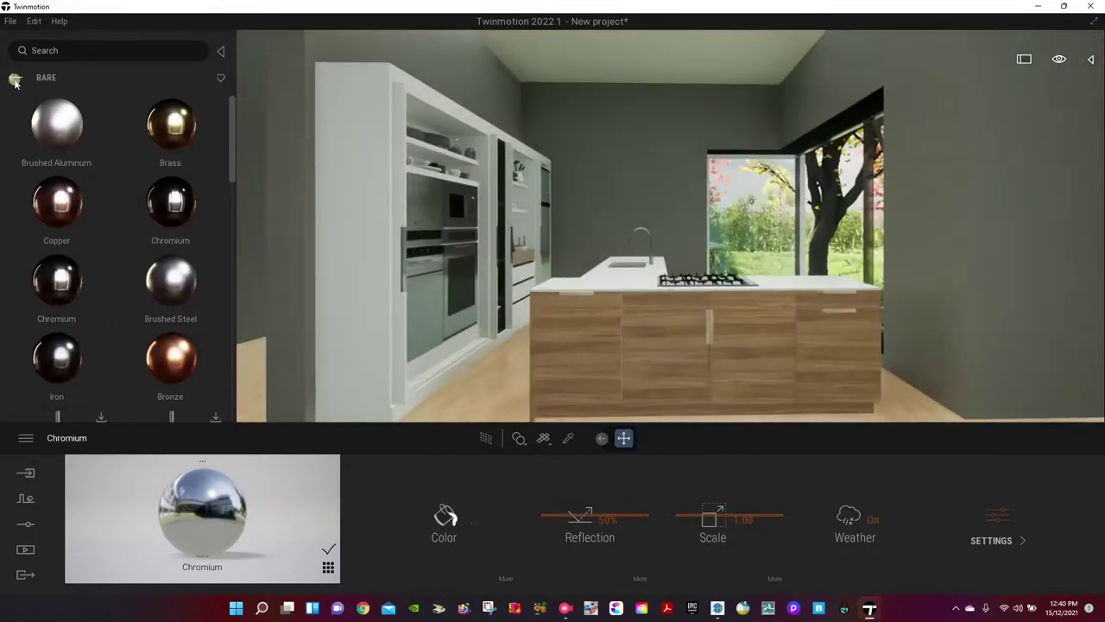
Download the white Stucco Wall fresh plaster material and apply it to the tall kitchen cabinet.
click(15, 77)
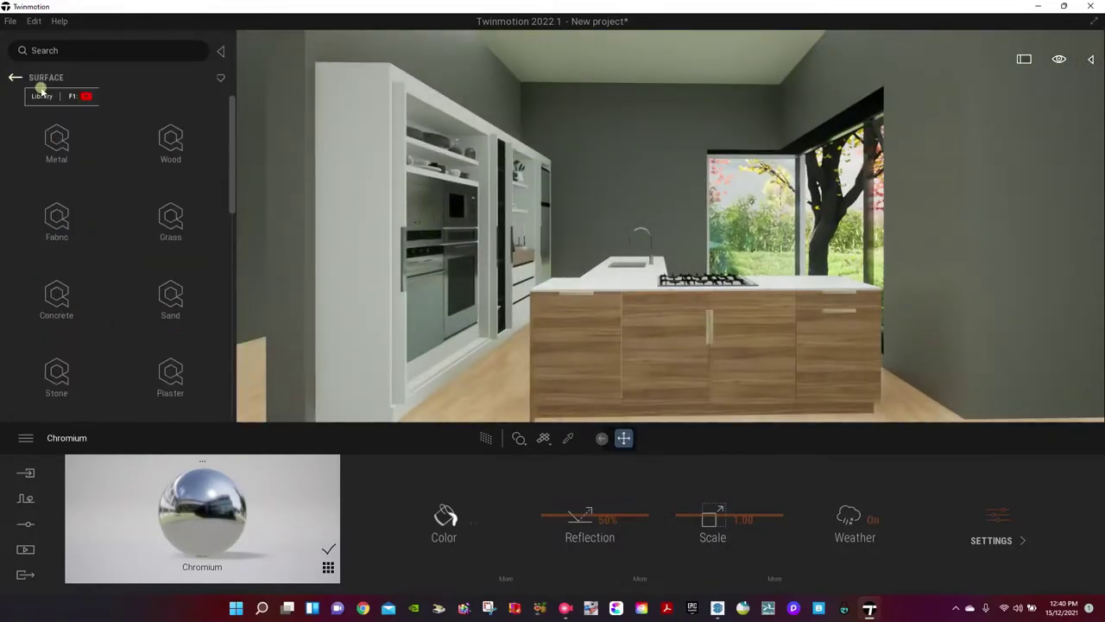
scroll(107, 259, down, 1)
click(138, 145)
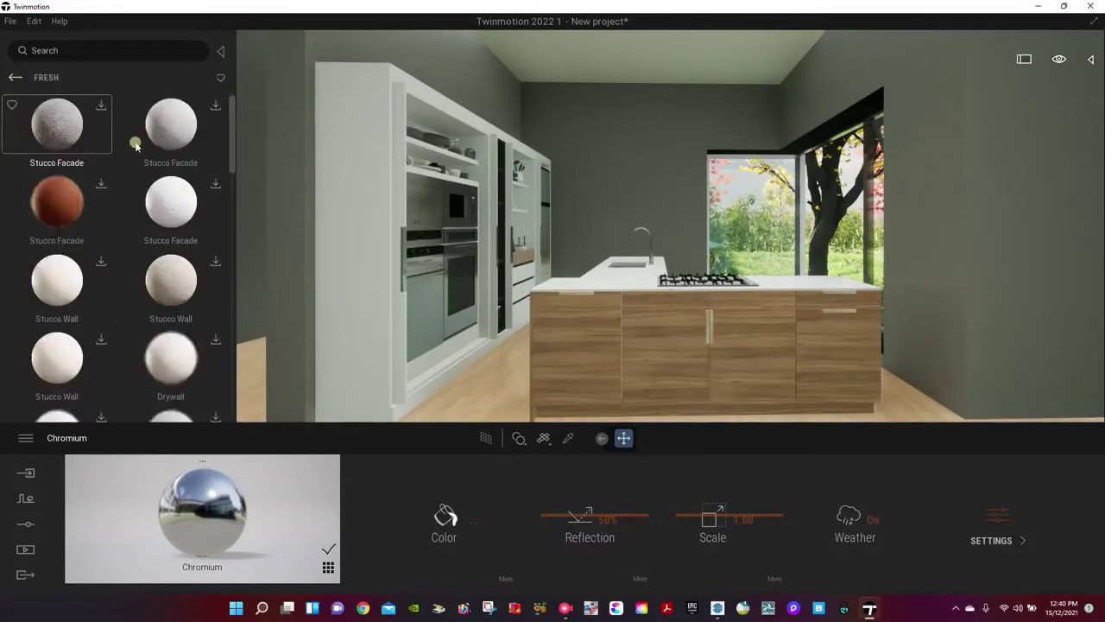
right_drag(423, 233, 411, 246)
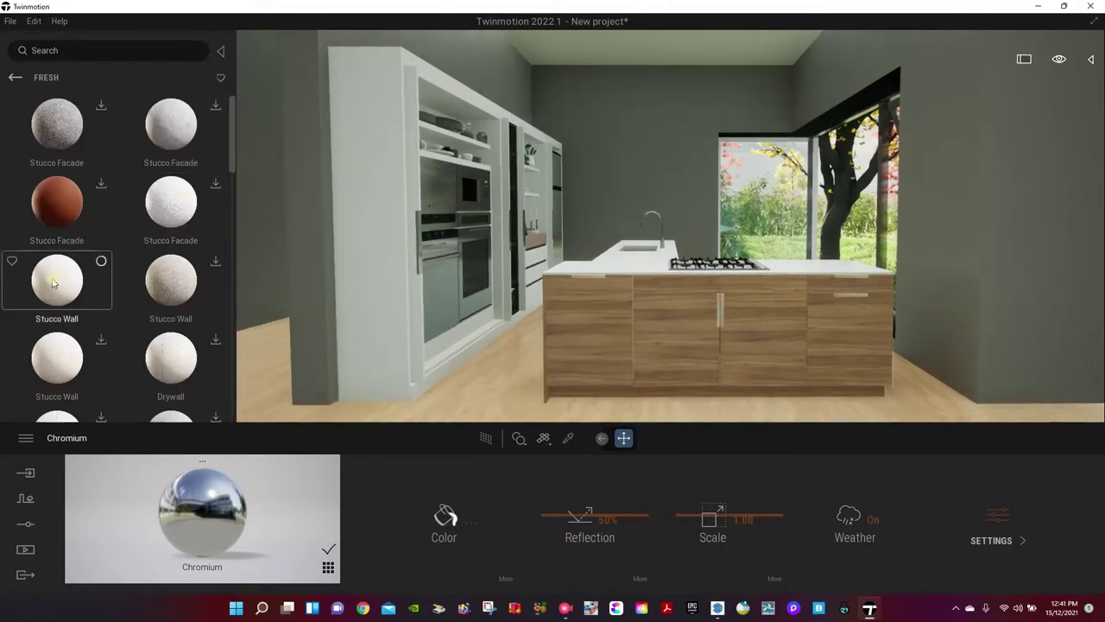
drag(52, 283, 369, 180)
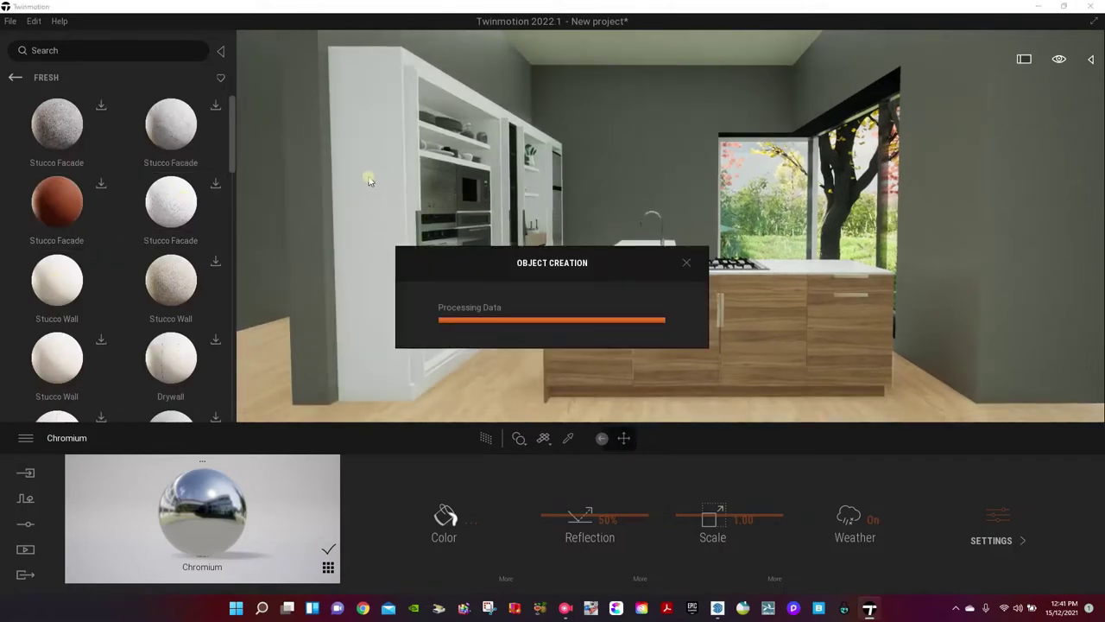
Apply the Chromium material to the cooktop and the handles of the kitchen island.
right_drag(414, 269, 562, 250)
scroll(469, 279, up, 5)
scroll(470, 281, down, 2)
scroll(562, 250, up, 3)
click(15, 79)
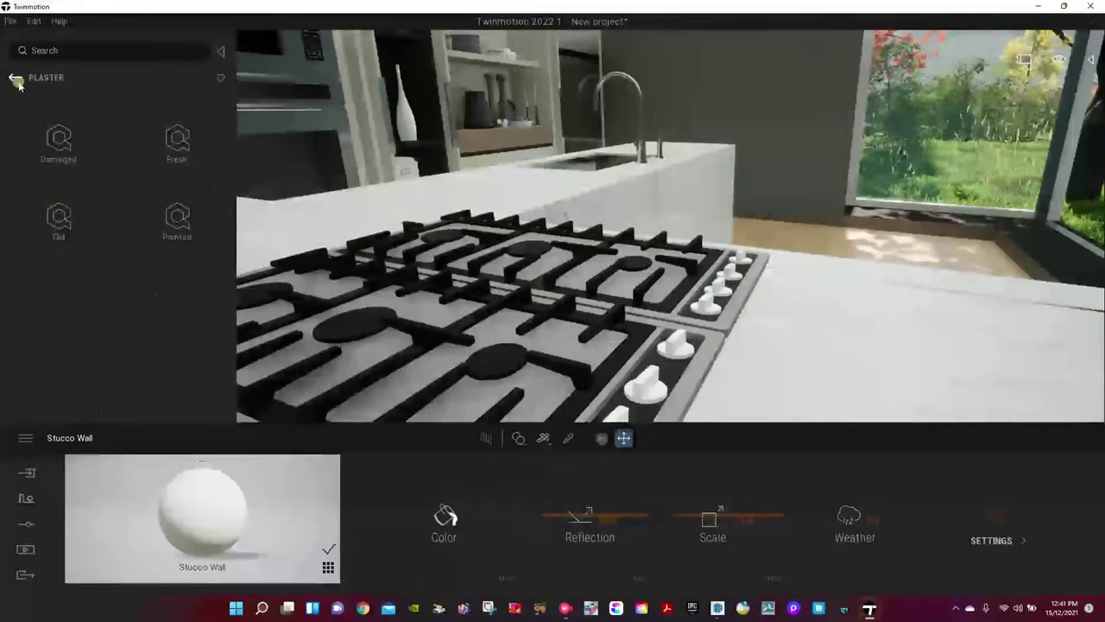
click(15, 78)
click(57, 298)
click(57, 138)
drag(57, 276, 371, 345)
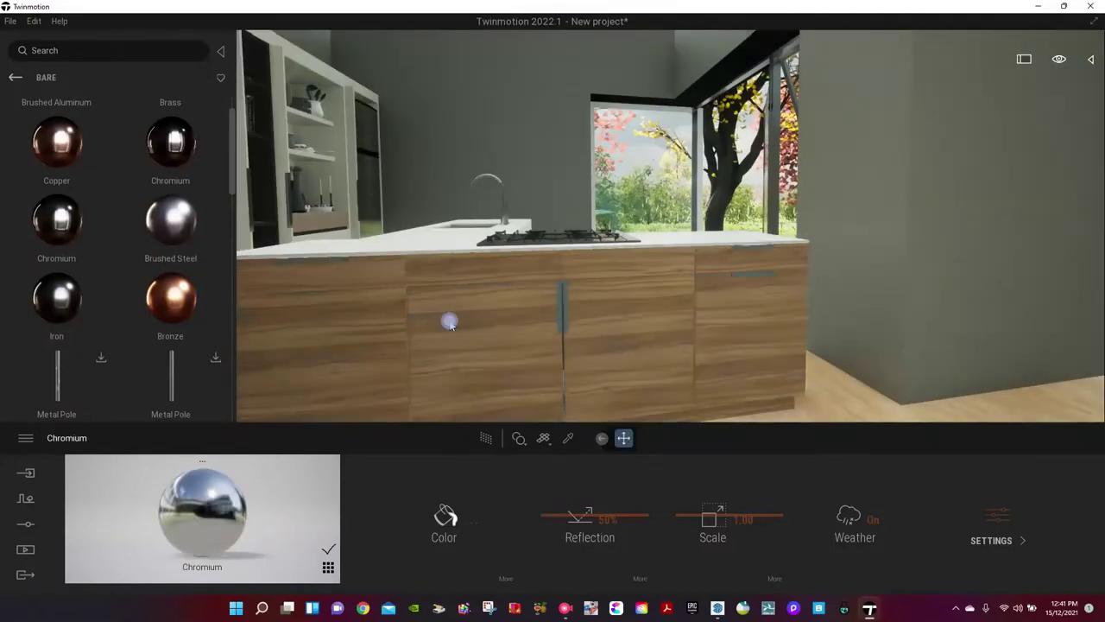
Place a row of Wood stool NLI bar stools along the front of the kitchen island.
scroll(449, 320, down, 5)
click(16, 77)
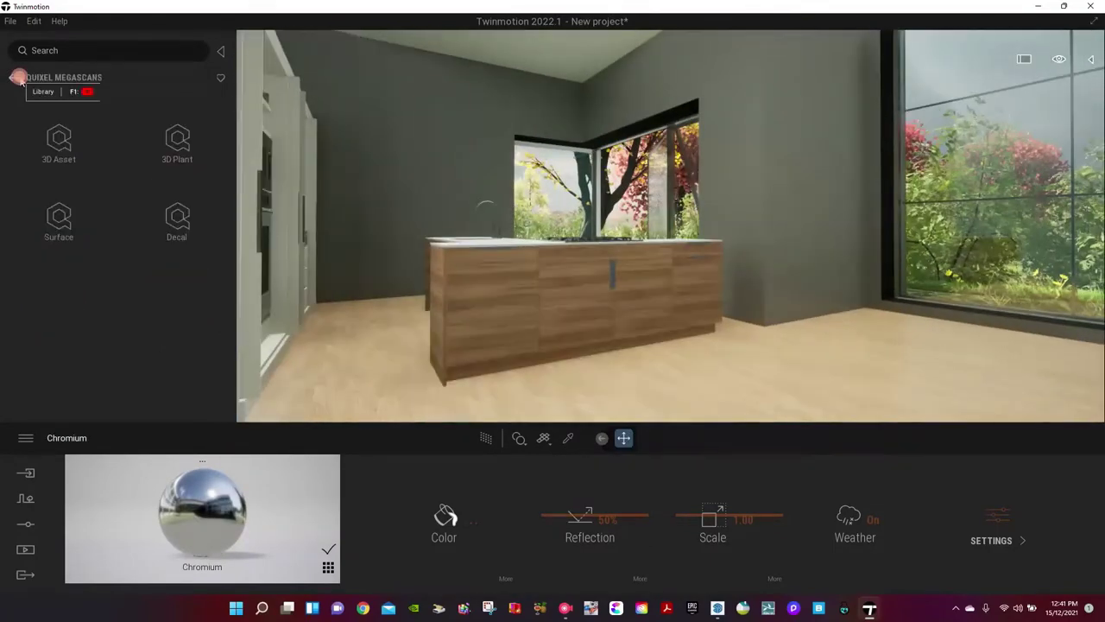
scroll(121, 242, down, 10)
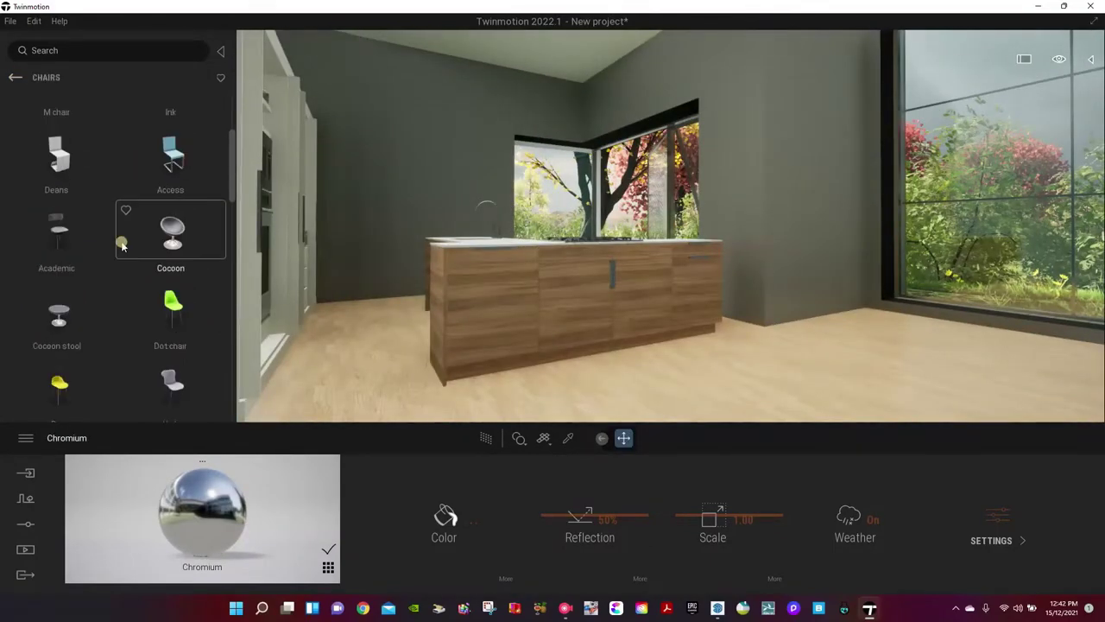
scroll(122, 246, down, 5)
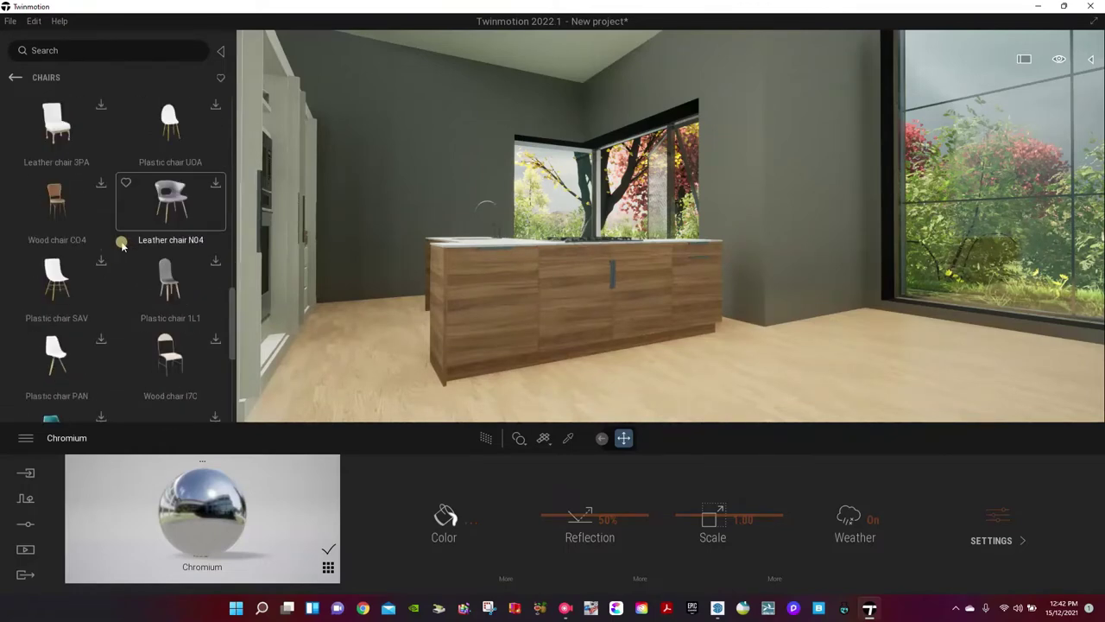
click(15, 78)
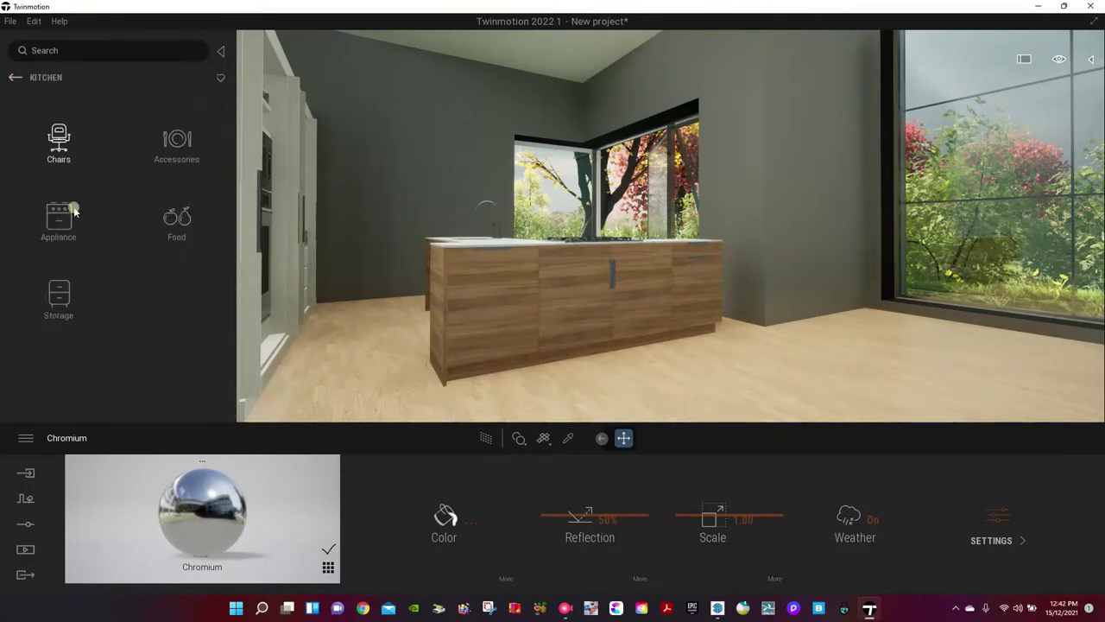
click(67, 150)
scroll(102, 269, down, 8)
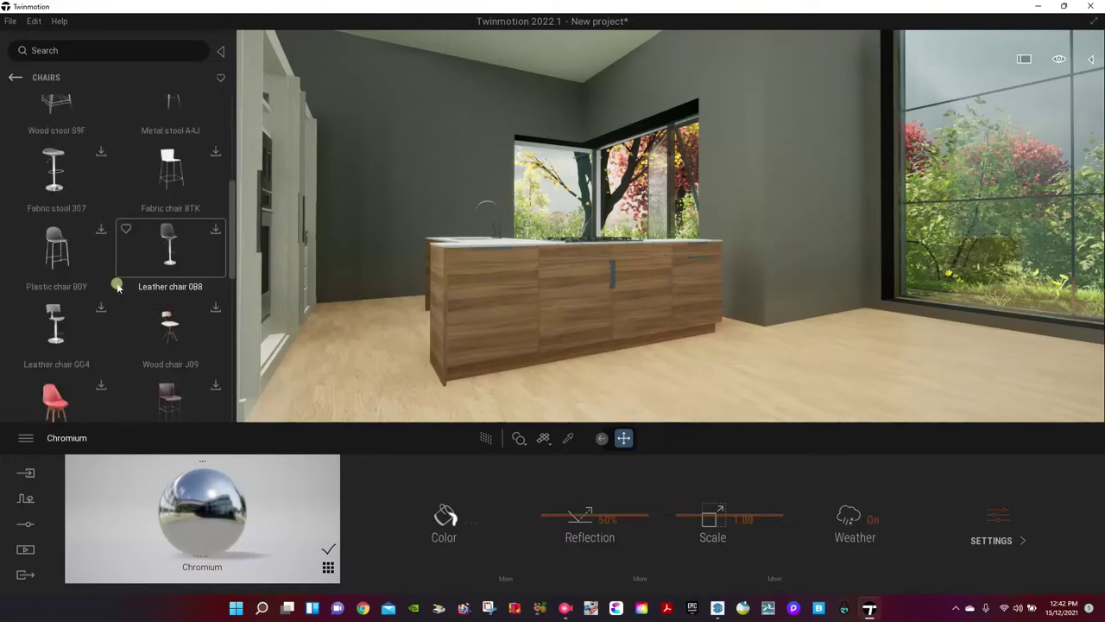
scroll(102, 285, down, 4)
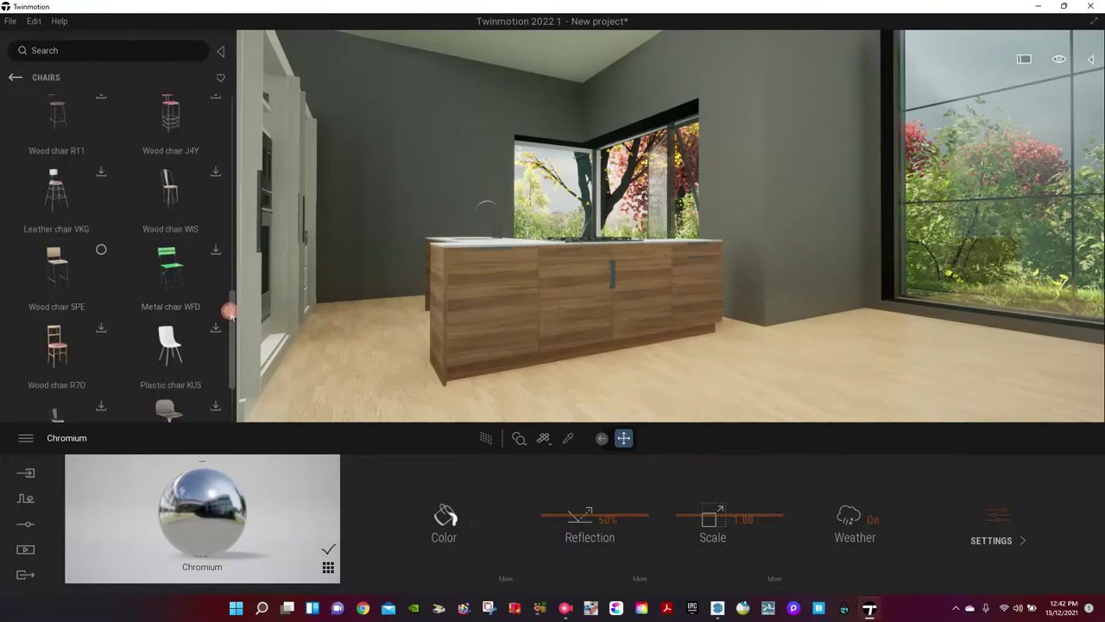
drag(230, 316, 231, 117)
drag(705, 343, 707, 347)
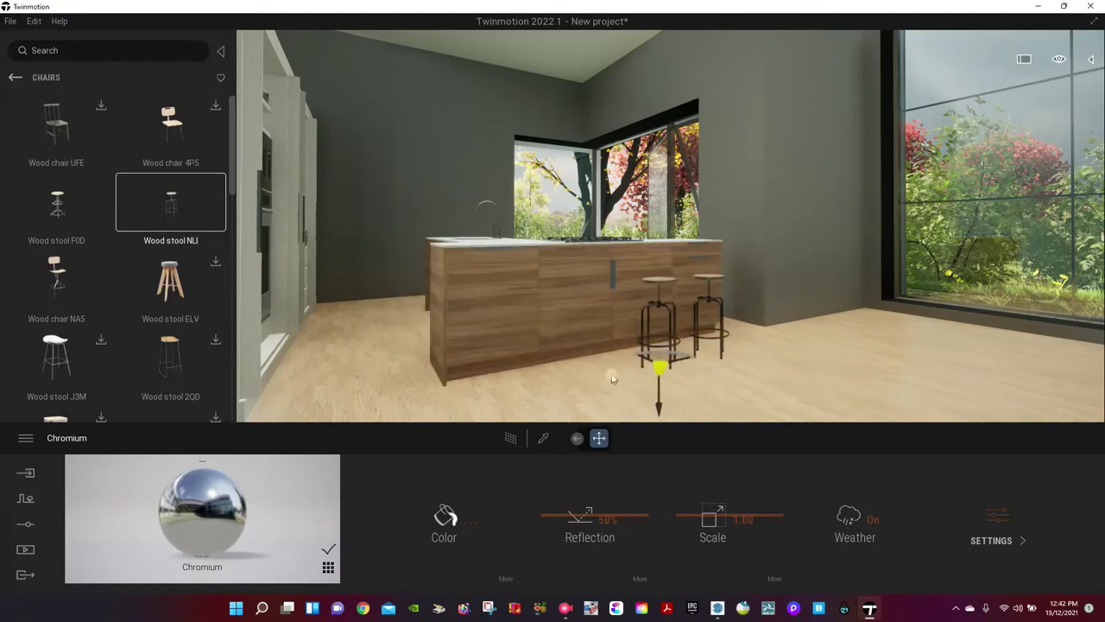
Try the Progressive dining set and another table set from the living room furniture in front of the large window.
right_drag(643, 349, 608, 337)
click(12, 77)
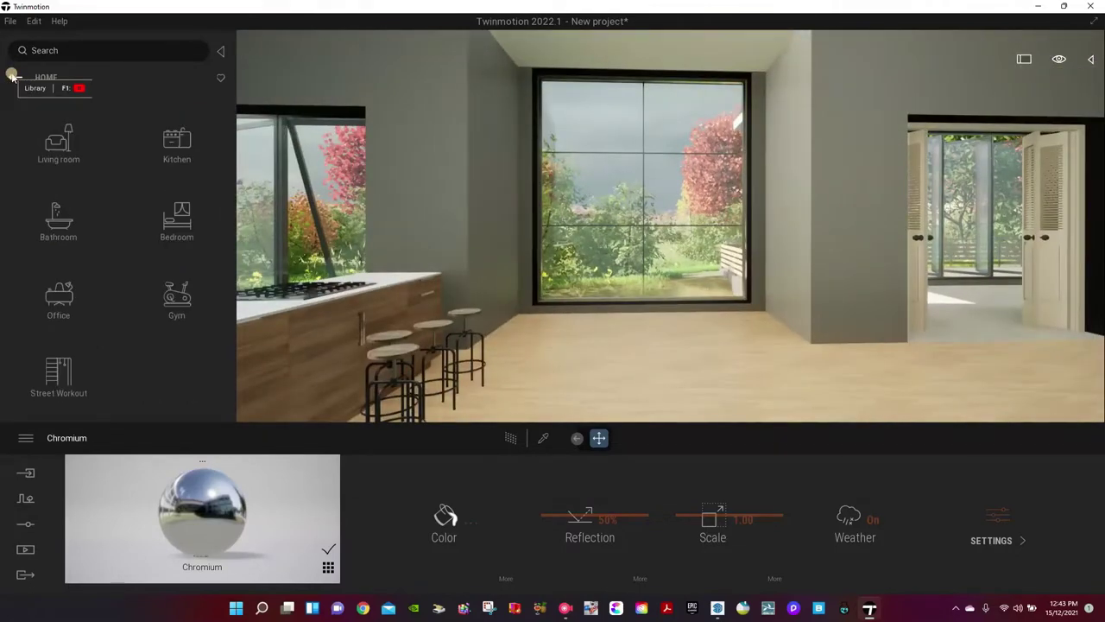
click(59, 145)
click(59, 371)
drag(157, 126, 656, 347)
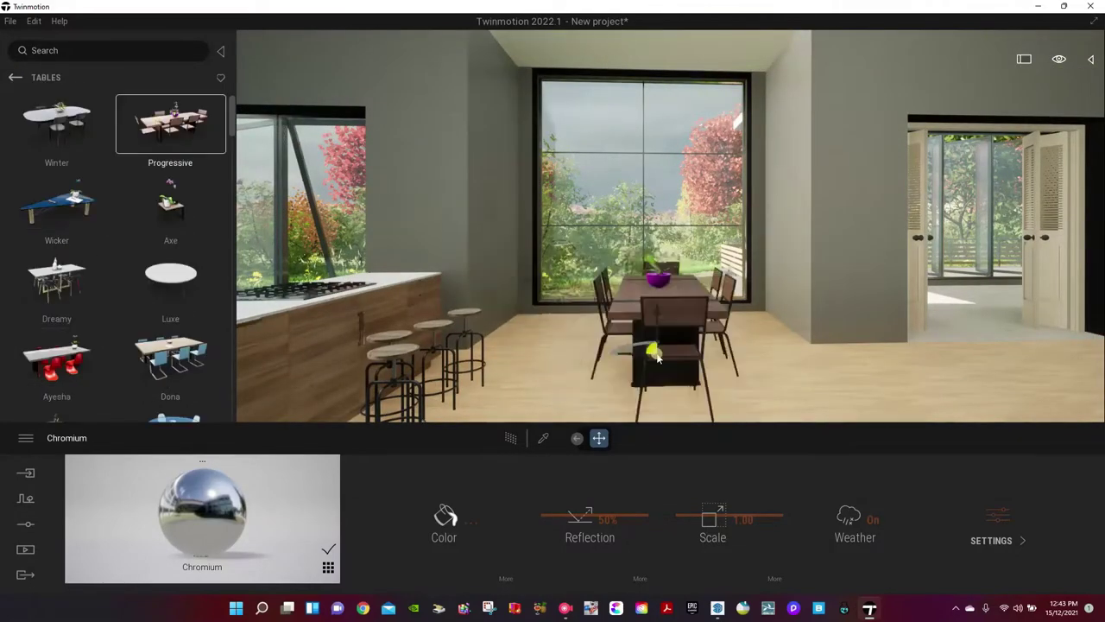
key(ctrl+z)
scroll(164, 311, down, 2)
drag(57, 314, 587, 346)
key(ctrl+z)
Place the long wooden table set with dark upholstered chairs from the office furniture in the dining area beside the kitchen island.
click(15, 78)
click(15, 78)
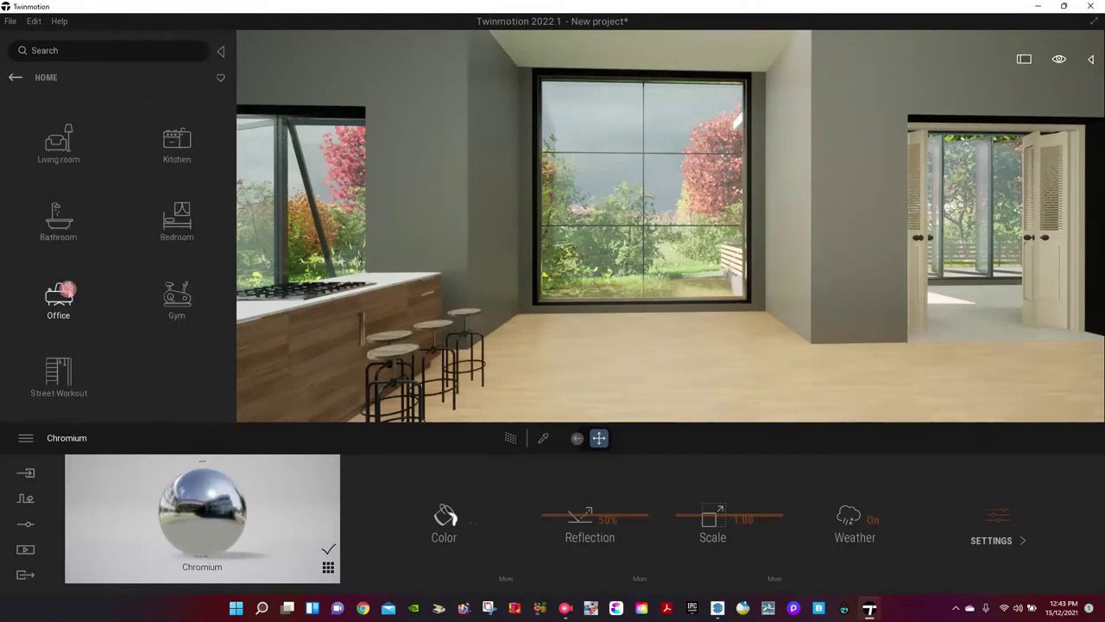
click(65, 292)
click(166, 140)
drag(232, 223, 227, 371)
drag(57, 254, 633, 342)
right_drag(633, 342, 644, 359)
Adjust the position of the long table set within the dining area.
click(629, 305)
mouse_move(644, 286)
mouse_down()
mouse_move(659, 267)
mouse_move(649, 281)
mouse_up()
key(w)
right_drag(649, 280, 623, 291)
key(s)
mouse_move(674, 330)
mouse_down()
mouse_move(686, 335)
mouse_move(669, 340)
mouse_up()
right_drag(590, 342, 606, 325)
Try framed photos on the wall behind the dining table and hang the Painting Coton 100x100 deer picture there instead.
click(14, 77)
click(14, 77)
click(49, 215)
click(57, 143)
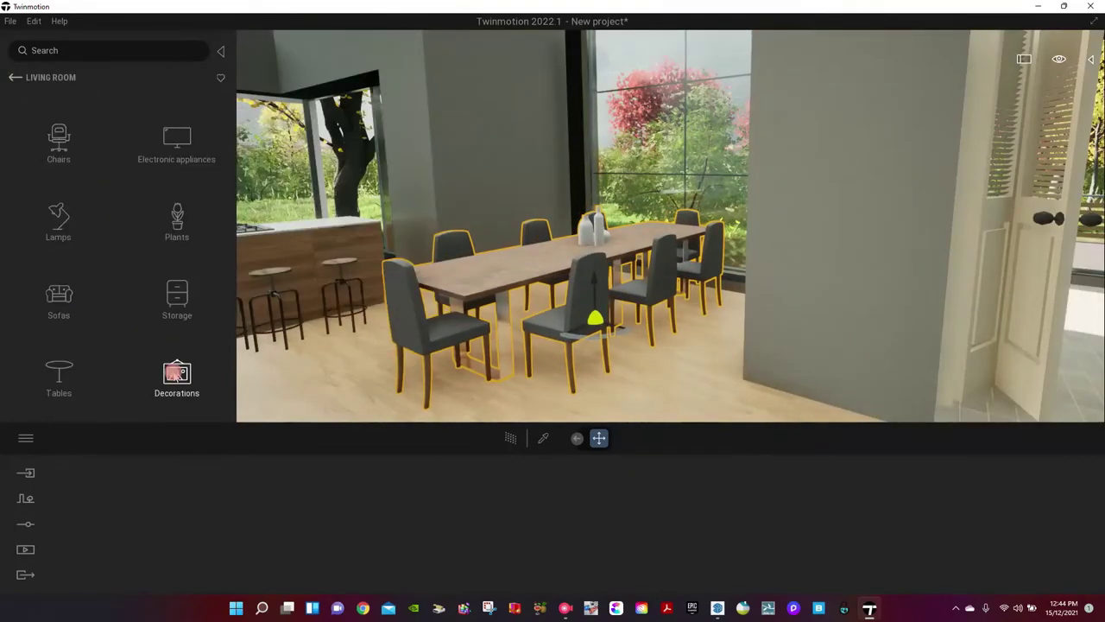
click(176, 373)
click(63, 127)
click(69, 204)
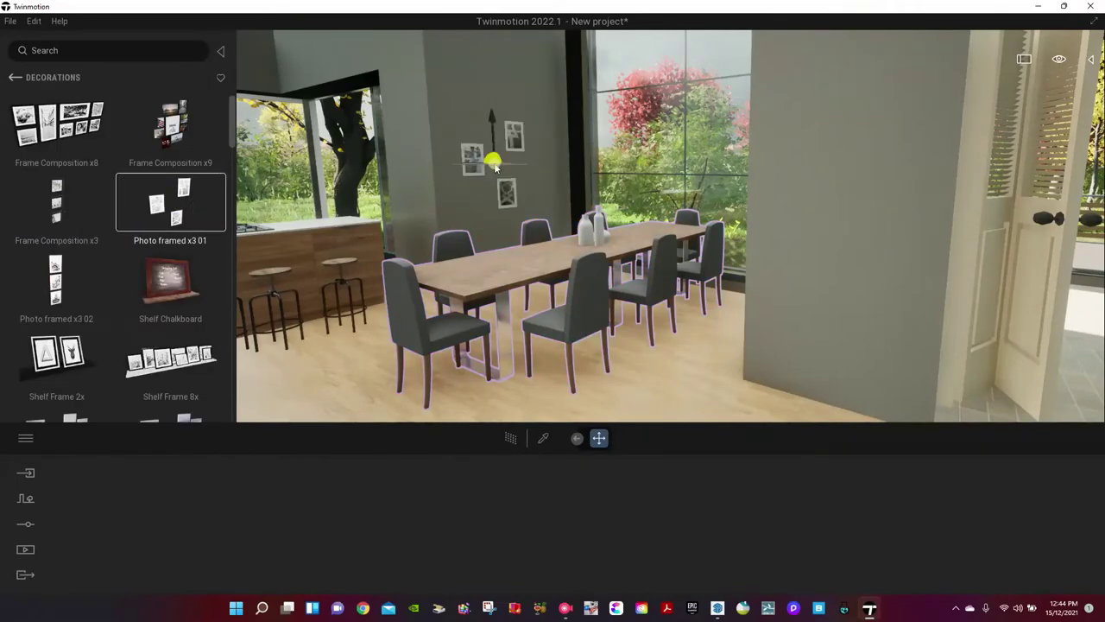
scroll(77, 322, down, 8)
click(76, 325)
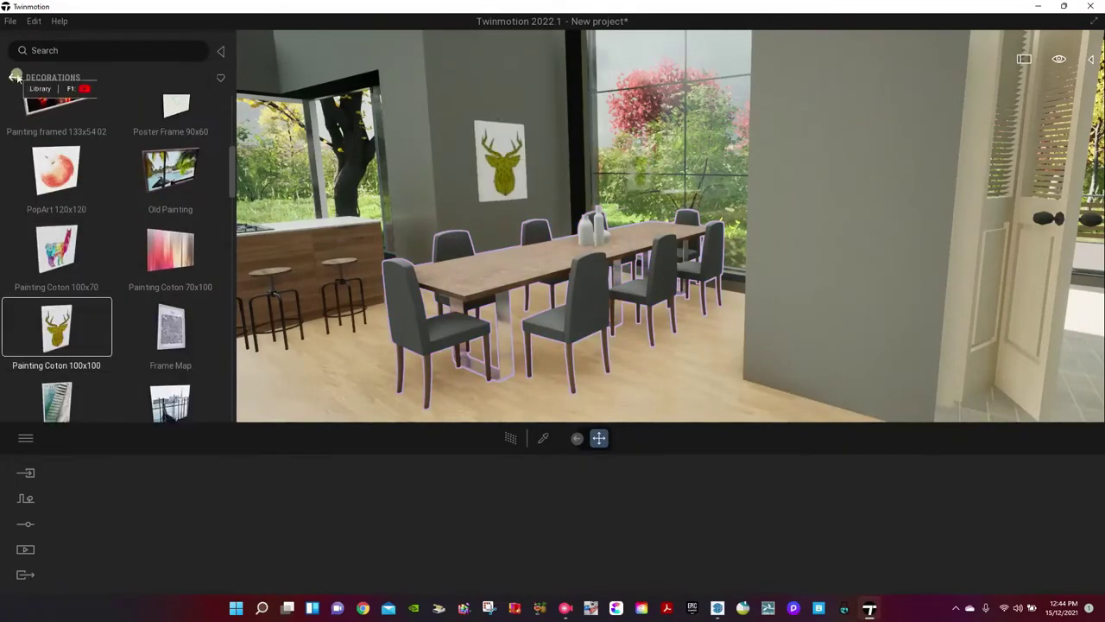
Place the blue striped carpet from the decorations under the dining table and scale it.
scroll(73, 229, down, 13)
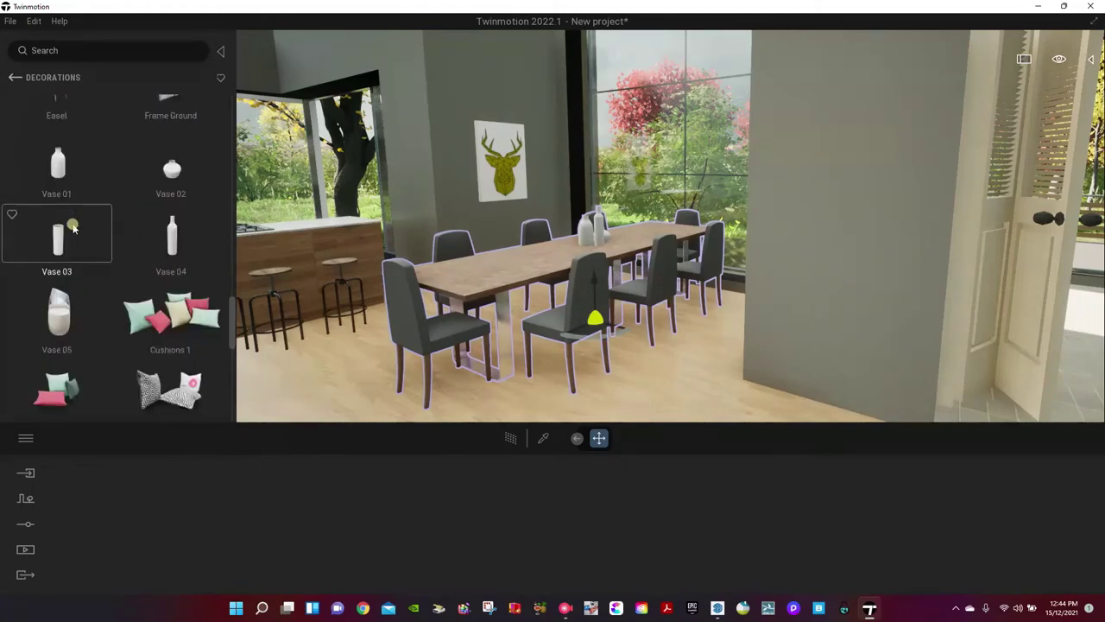
scroll(74, 228, down, 10)
click(67, 345)
click(173, 409)
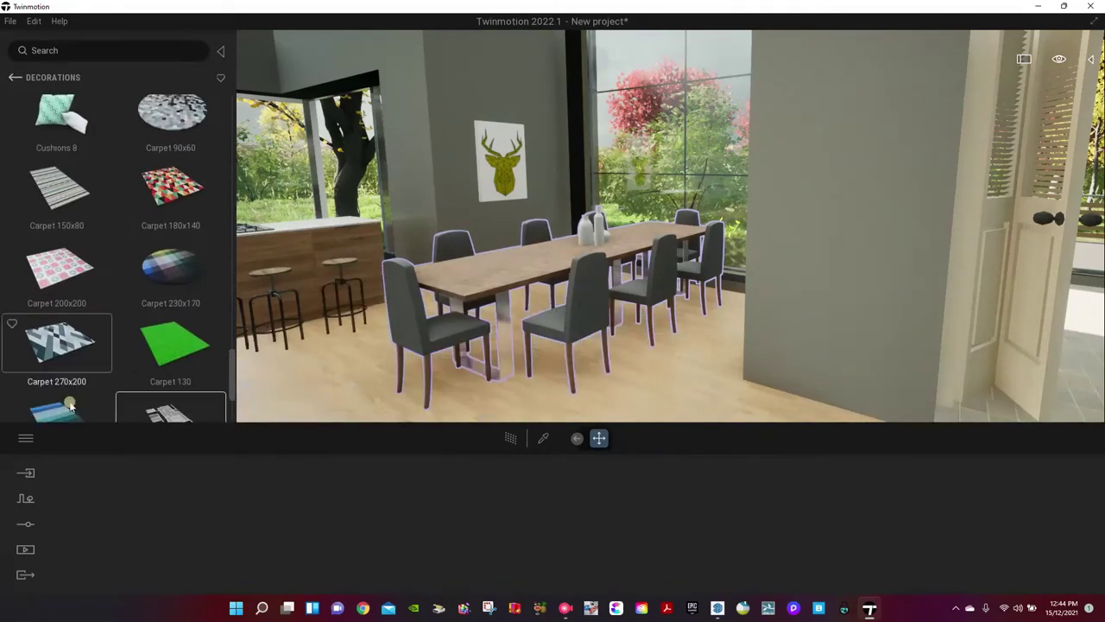
drag(71, 404, 527, 328)
click(595, 438)
Place and enlarge the round Carpet 90x60 on the living room floor, and add the white Vixen left sofa beside it.
right_drag(532, 312, 789, 345)
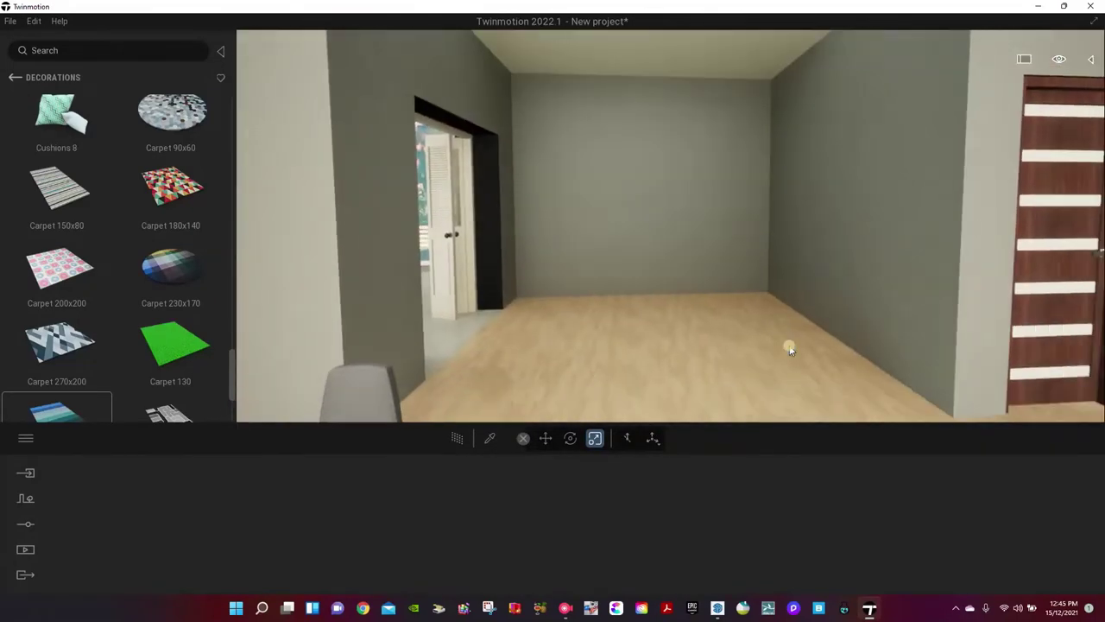
drag(171, 135, 651, 337)
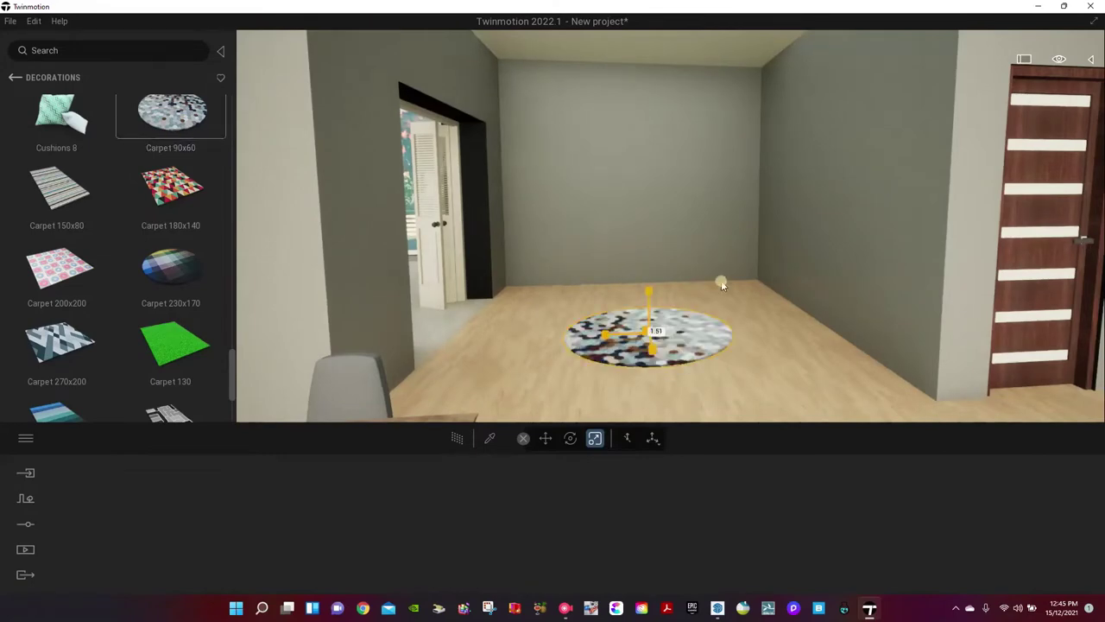
click(16, 79)
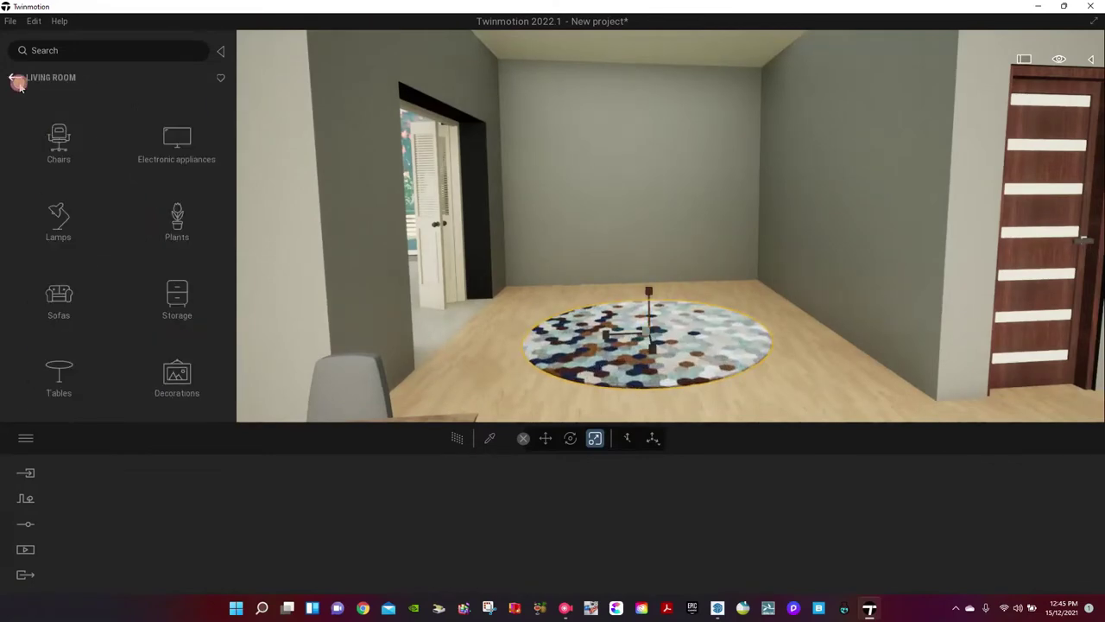
click(54, 298)
drag(170, 279, 715, 324)
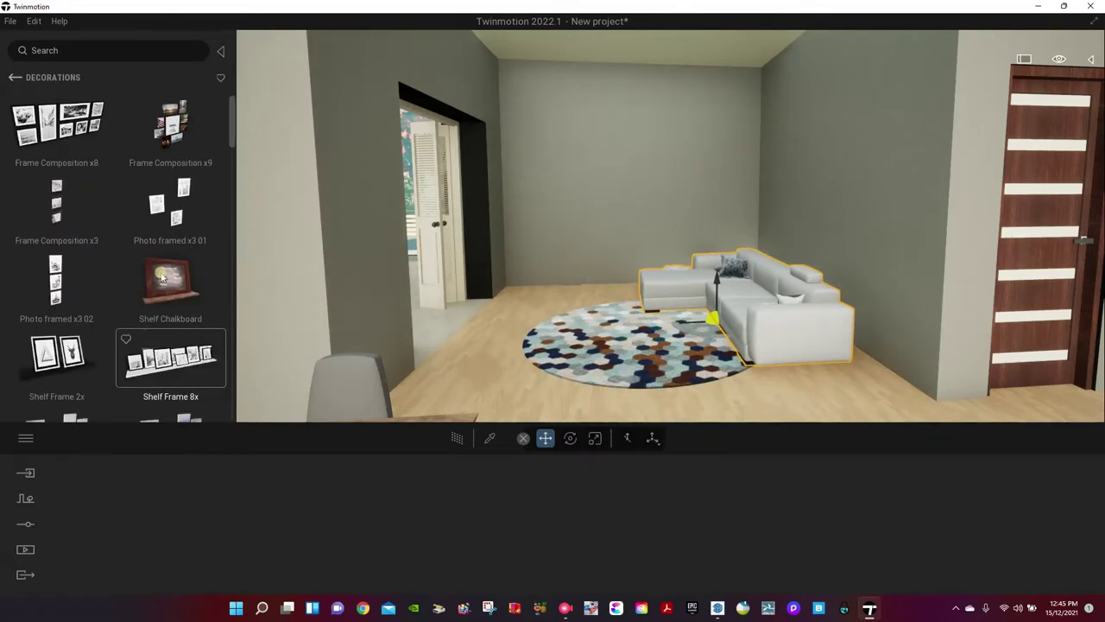
Hang the Frame Composition x8 and Frame Composition x3 picture sets on both living room walls around the sofa.
drag(56, 125, 574, 201)
key(Delete)
drag(56, 203, 533, 225)
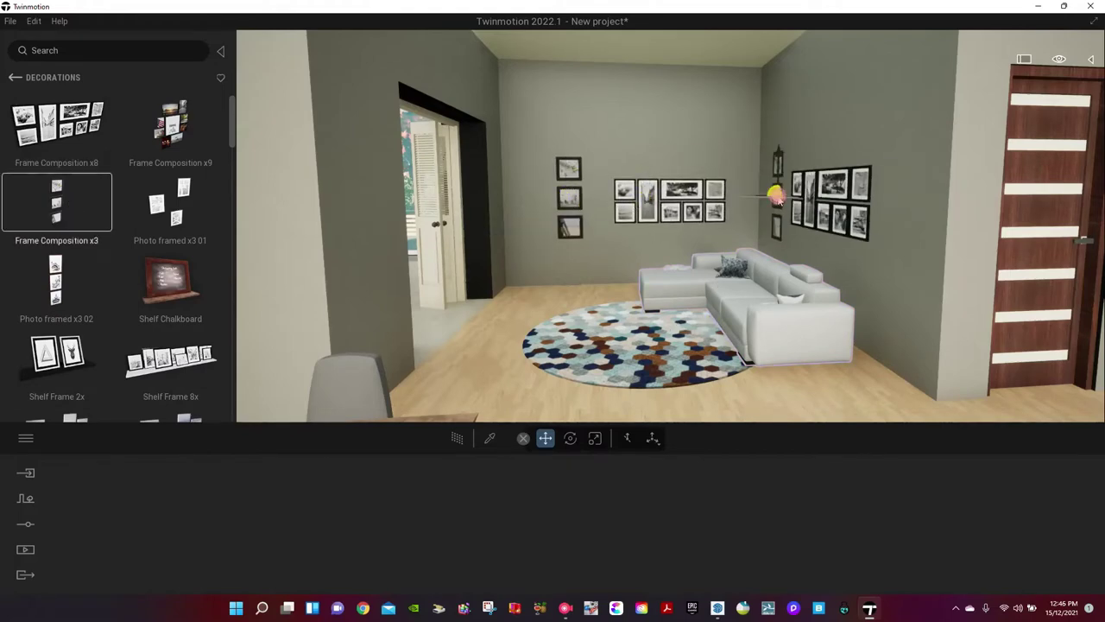
Place the Axe side table with the orchid at the near end of the living room sofa.
right_drag(596, 265, 624, 272)
click(15, 78)
click(59, 371)
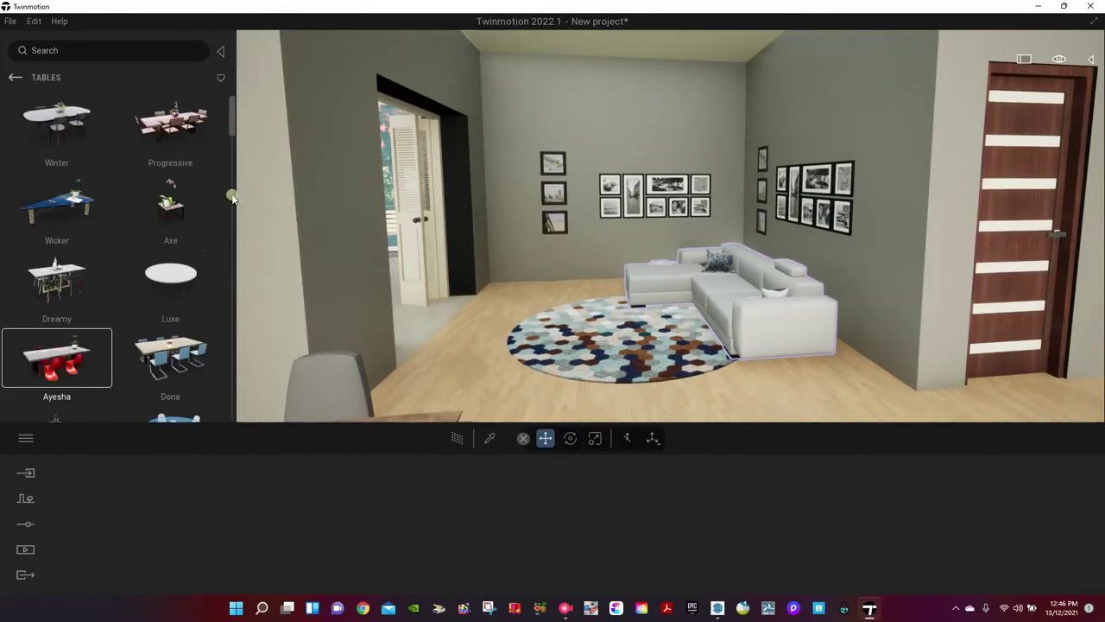
scroll(226, 196, down, 1)
drag(594, 294, 812, 359)
drag(842, 398, 846, 403)
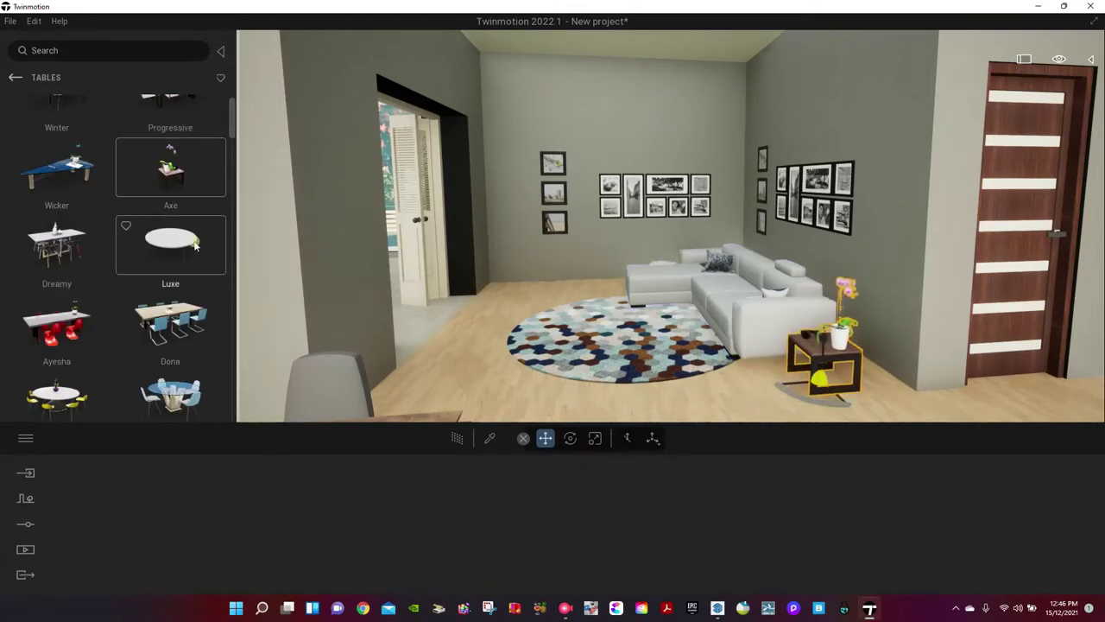
Place Plastic low table 9BJ on the round carpet in front of the living room sofa and adjust its position.
scroll(103, 269, down, 10)
drag(59, 229, 643, 332)
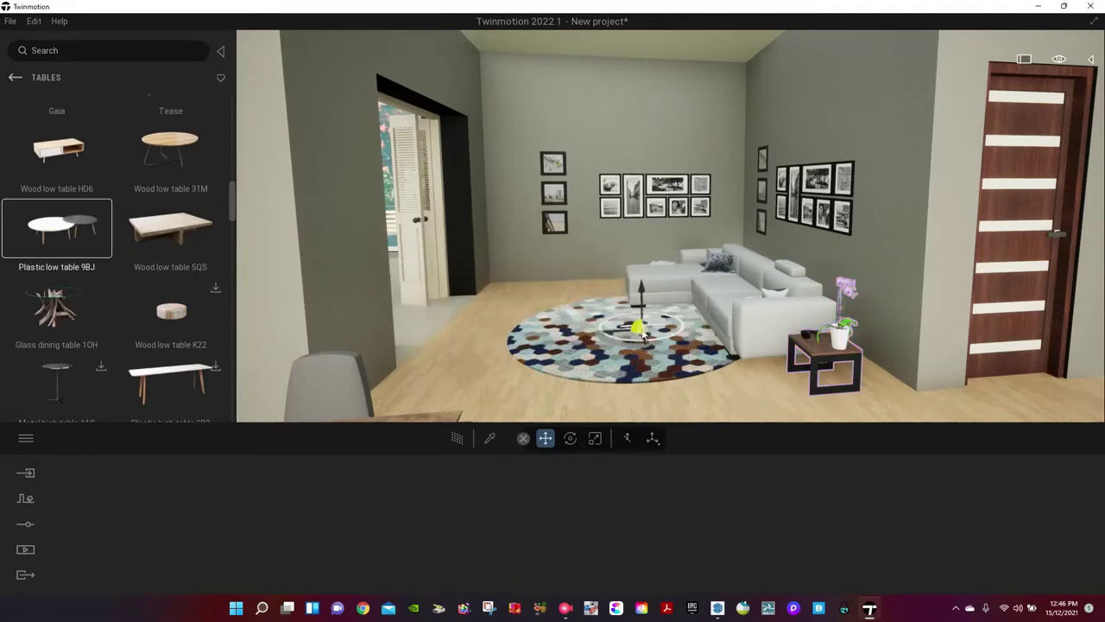
click(686, 318)
drag(646, 342, 615, 337)
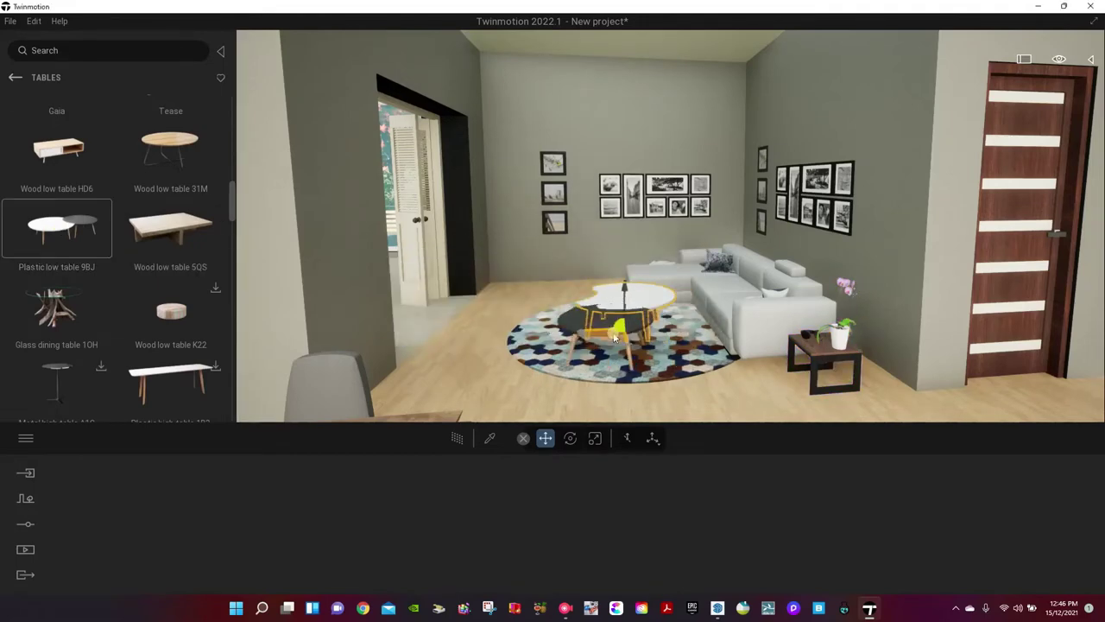
Enlarge the white living room sofa and move the Axe side table clear of its near end.
click(593, 438)
drag(701, 311, 820, 353)
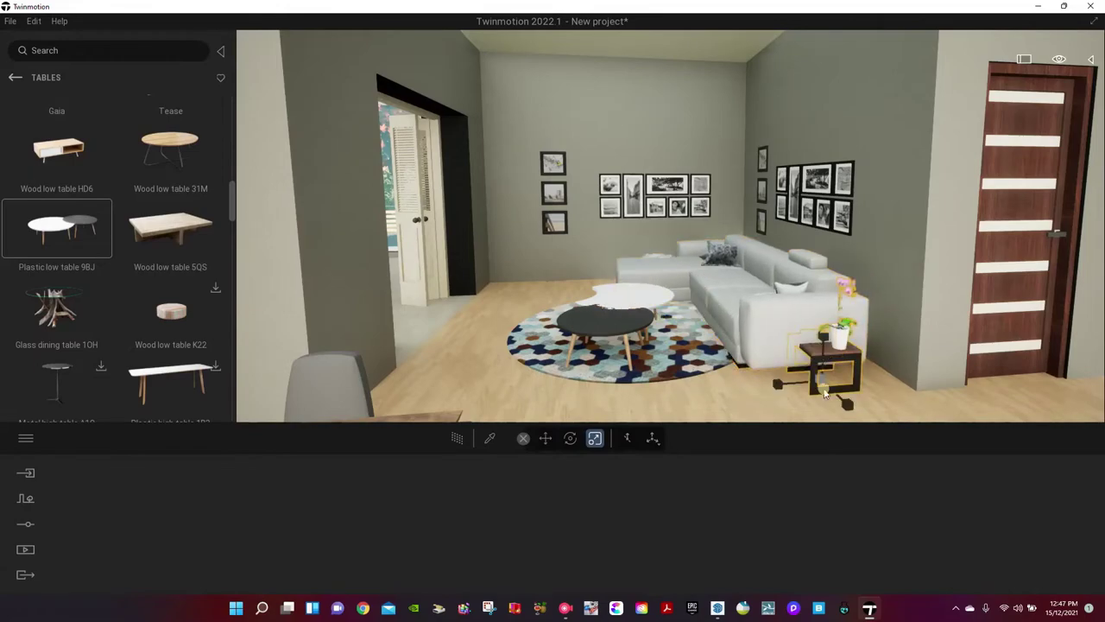
key(Tab)
drag(824, 394, 846, 411)
Place the Embrace desk from the office tables in the room with the folding glass doors, beside the side windows.
right_drag(776, 371, 370, 345)
scroll(700, 347, up, 5)
scroll(703, 354, up, 5)
scroll(370, 347, down, 4)
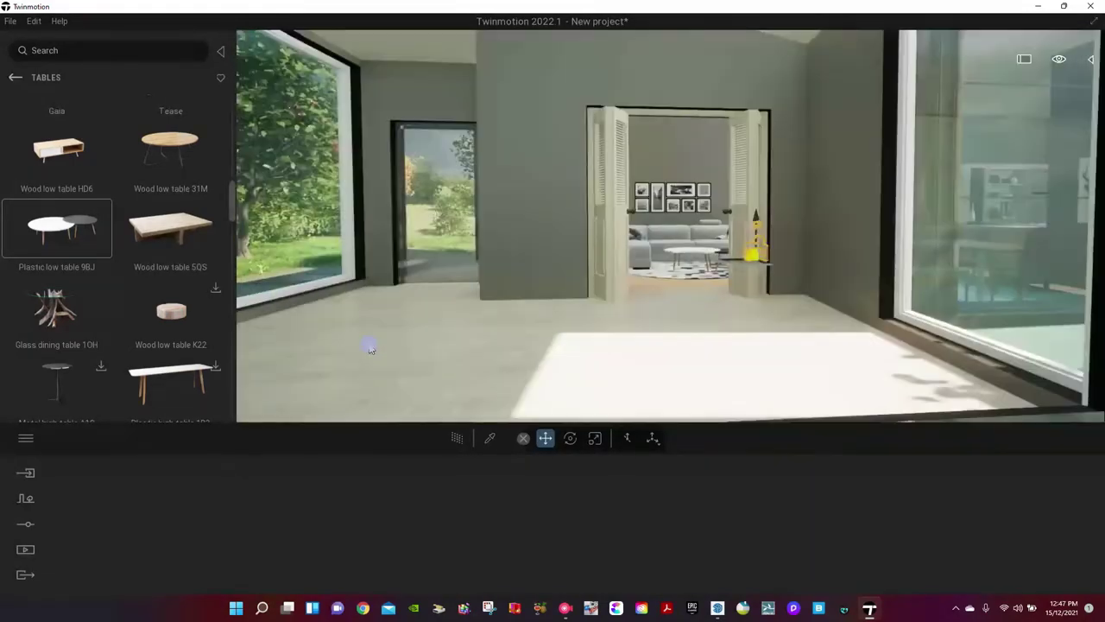
middle_drag(370, 347, 474, 363)
scroll(472, 366, down, 5)
key(Escape)
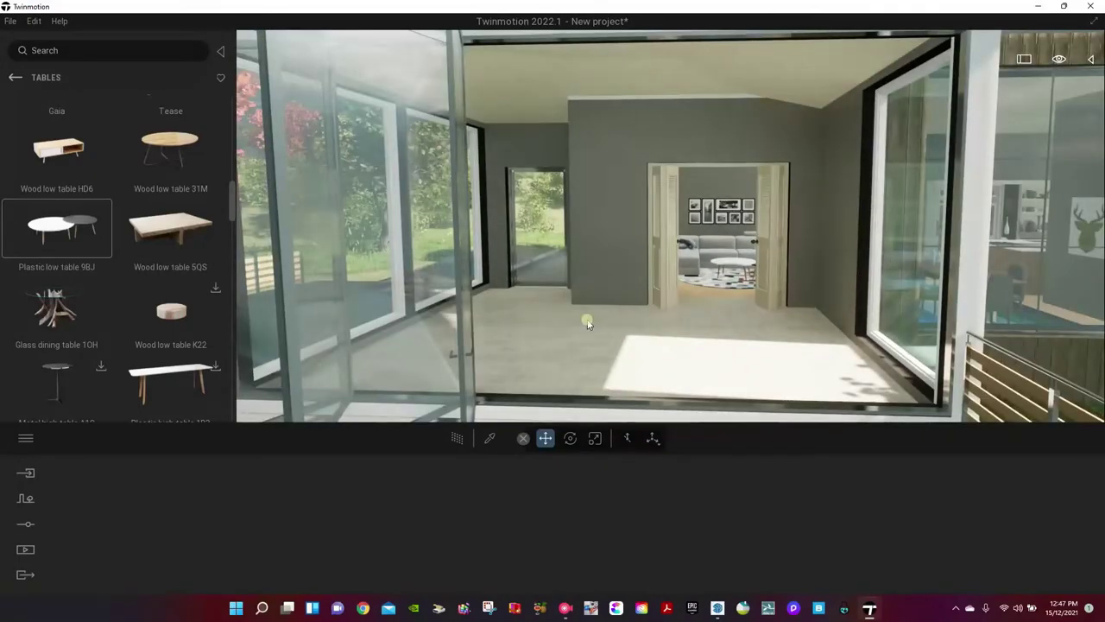
click(15, 78)
click(14, 78)
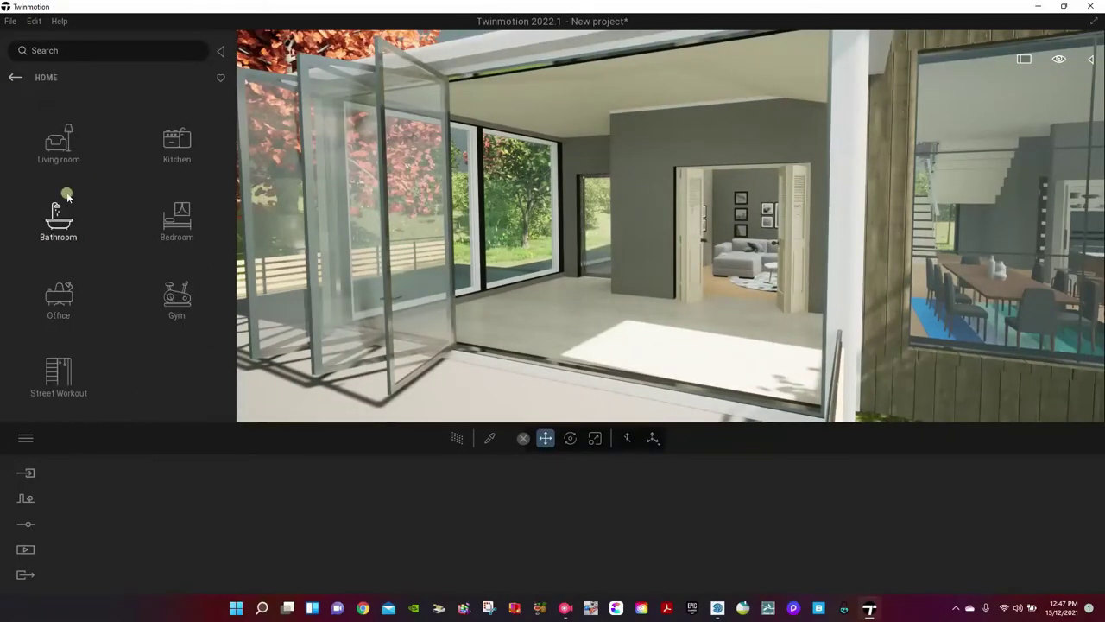
click(59, 295)
click(175, 148)
scroll(76, 304, down, 2)
drag(64, 352, 366, 302)
drag(511, 326, 470, 336)
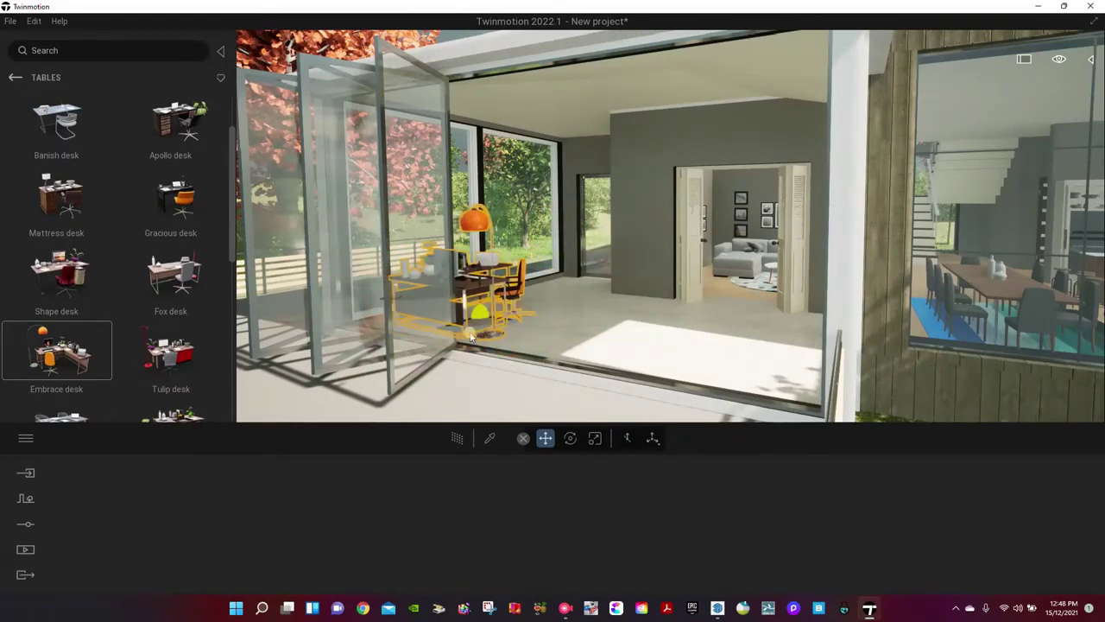
mouse_move(476, 332)
right_down()
mouse_move(524, 328)
mouse_move(488, 316)
right_up()
key(Escape)
Place the blue Vixen right sofa opposite the desk, beside the large window of the room with the folding glass doors.
key(w)
click(16, 77)
click(57, 293)
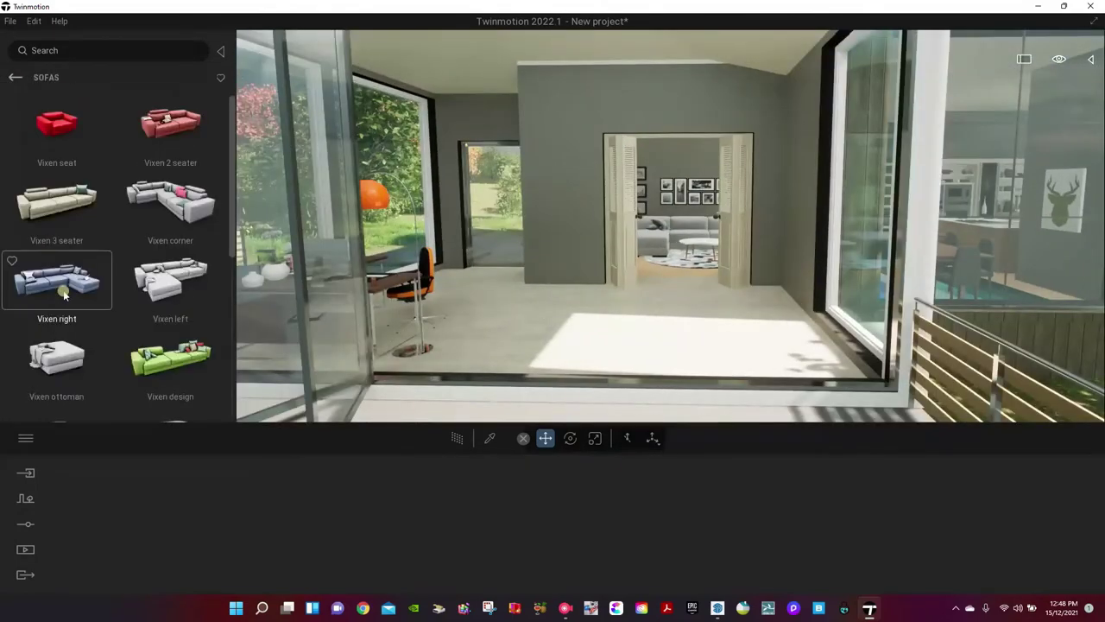
click(54, 204)
click(57, 281)
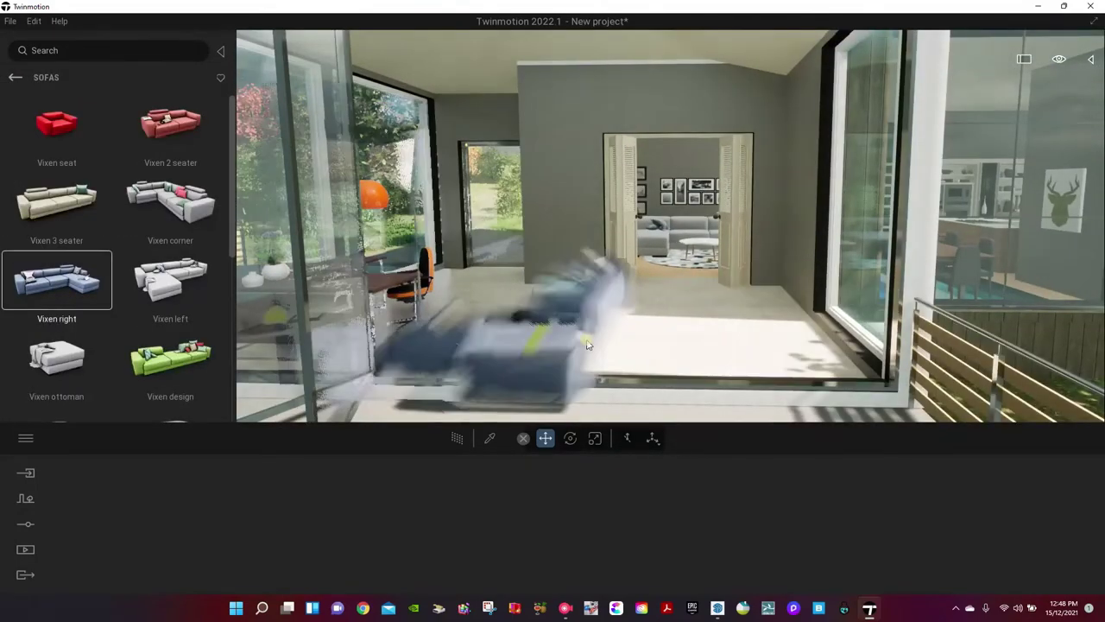
click(734, 320)
key(Escape)
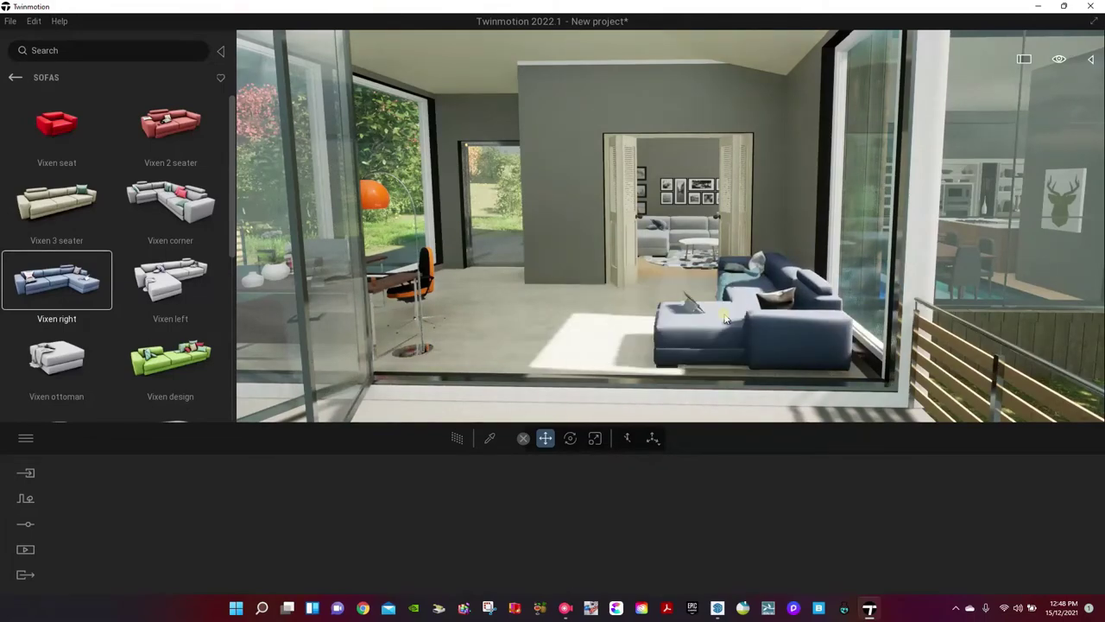
Slightly resize the blue Vixen right sofa.
click(735, 318)
key(Tab)
key(Tab)
drag(735, 319, 738, 336)
key(Escape)
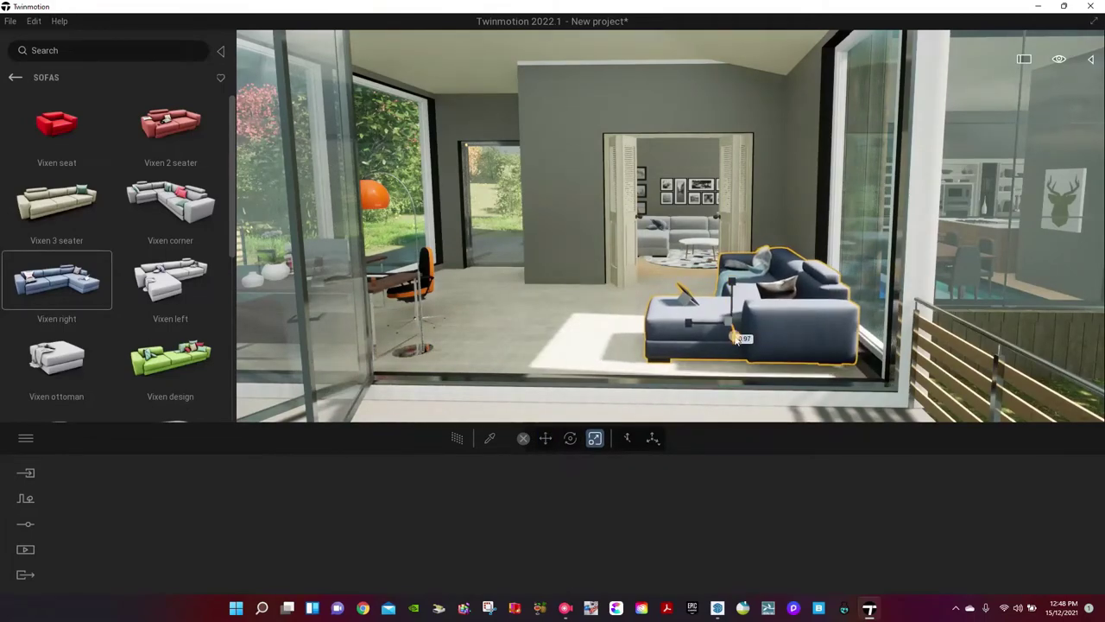
Hang Frame Composition x3 on the wall beside the louvered double doors and browse further decorations.
right_drag(361, 294, 542, 273)
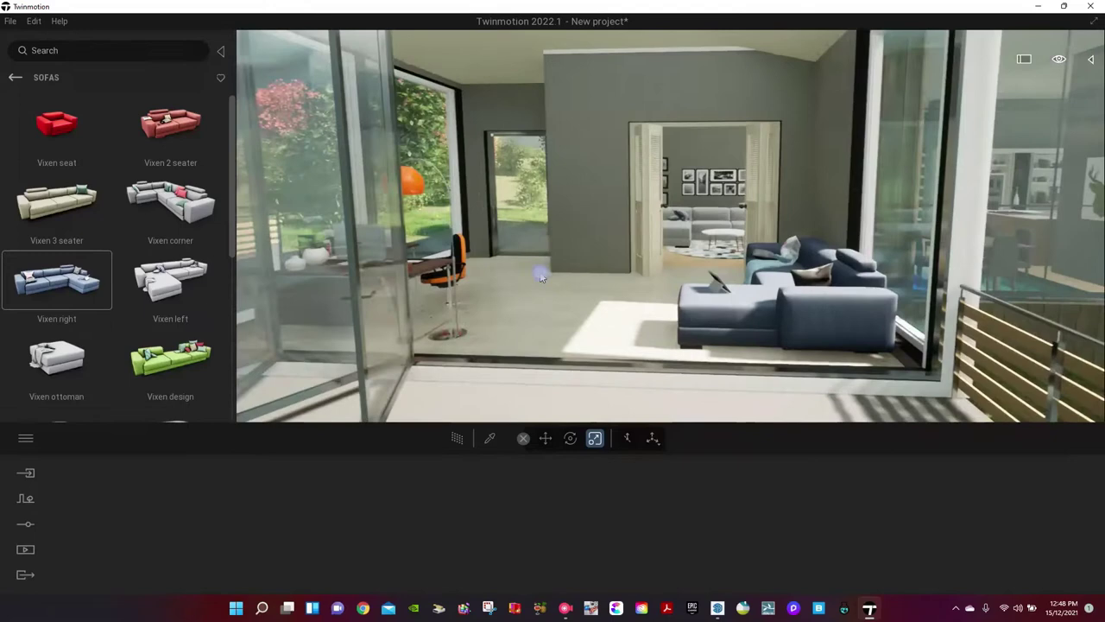
click(14, 76)
click(177, 230)
click(58, 209)
scroll(131, 210, down, 15)
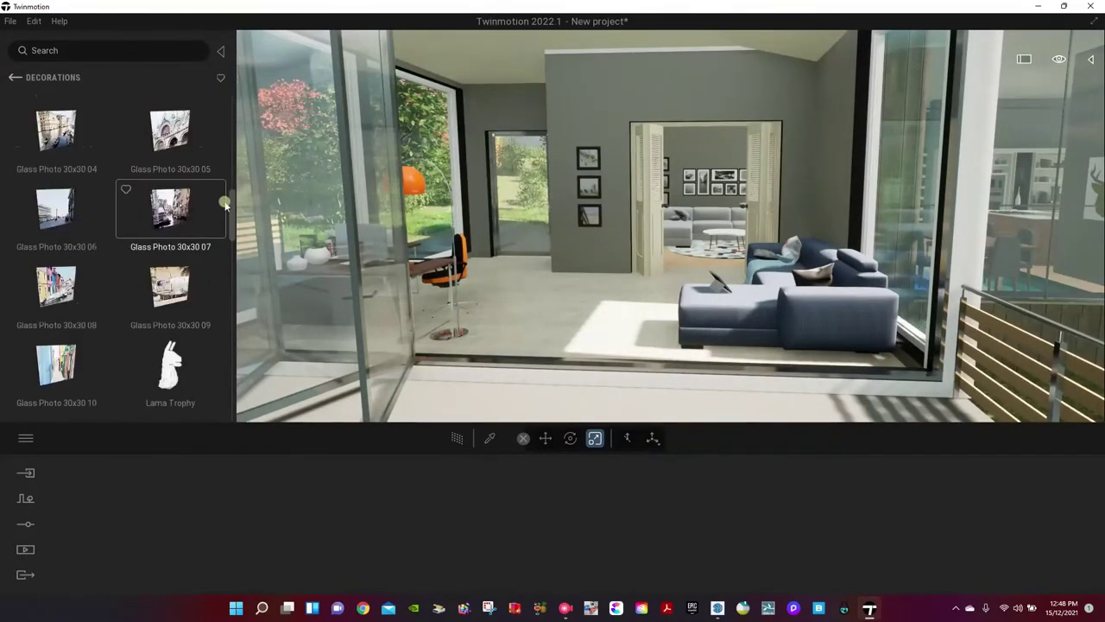
Place Carpet 180x140 on the floor in front of the blue sofa in the room with the folding glass doors.
drag(170, 244, 637, 309)
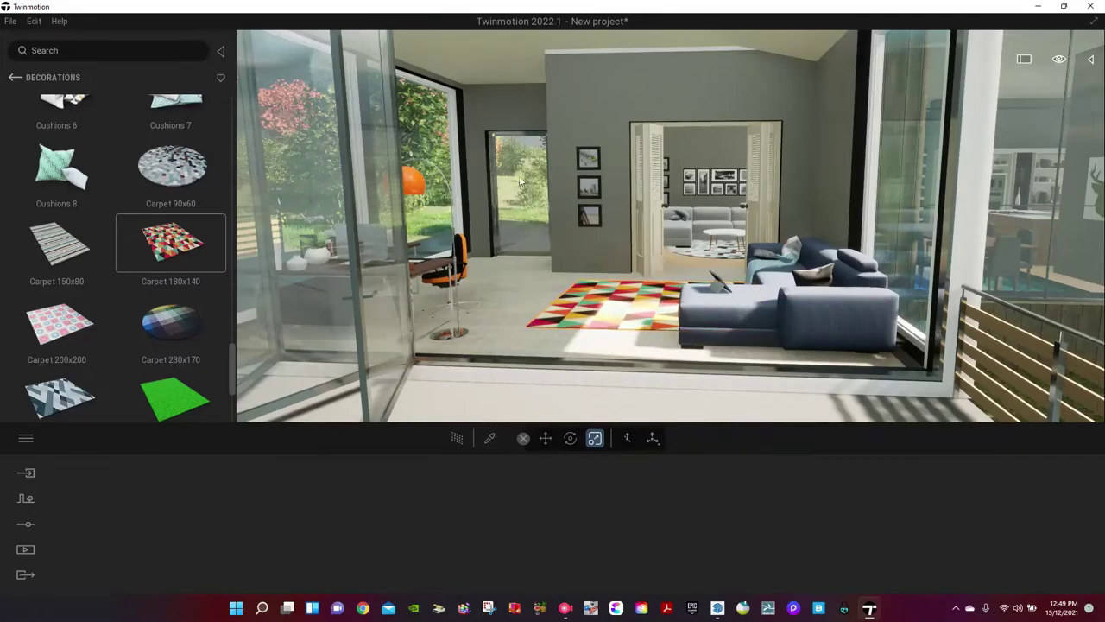
Try several roof covering materials on the roof of the glazed extension and apply Roof covering 01.
scroll(509, 233, down, 6)
middle_drag(488, 279, 594, 303)
scroll(555, 272, down, 3)
scroll(555, 272, up, 3)
scroll(596, 266, down, 4)
scroll(595, 267, down, 3)
scroll(594, 263, up, 4)
click(15, 77)
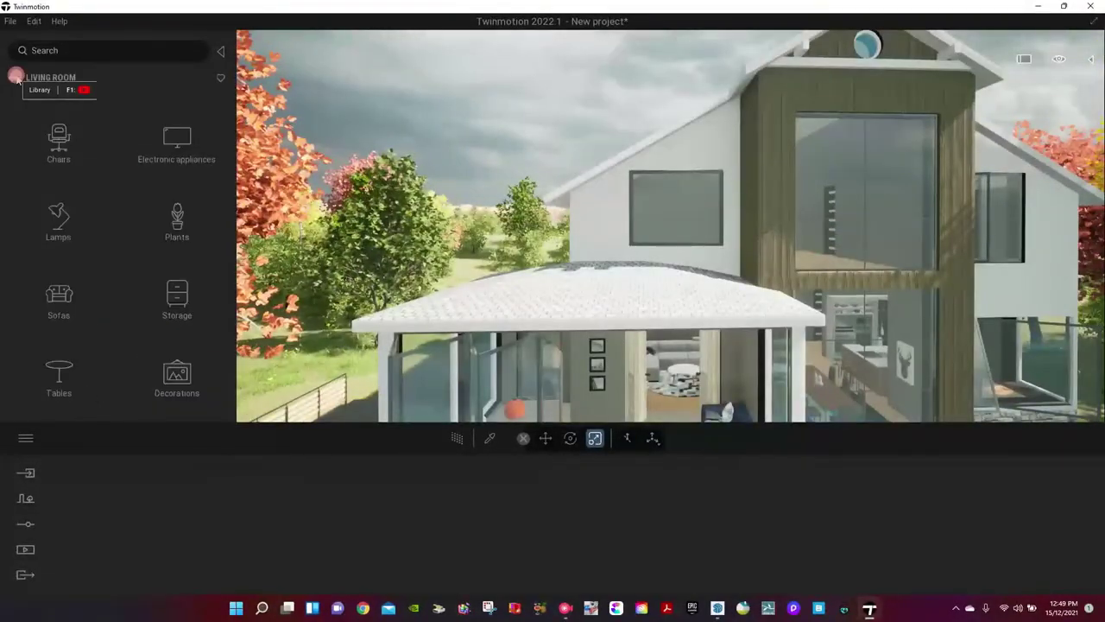
click(16, 78)
click(16, 78)
click(17, 77)
click(40, 143)
drag(233, 153, 233, 298)
click(164, 284)
drag(57, 124, 524, 313)
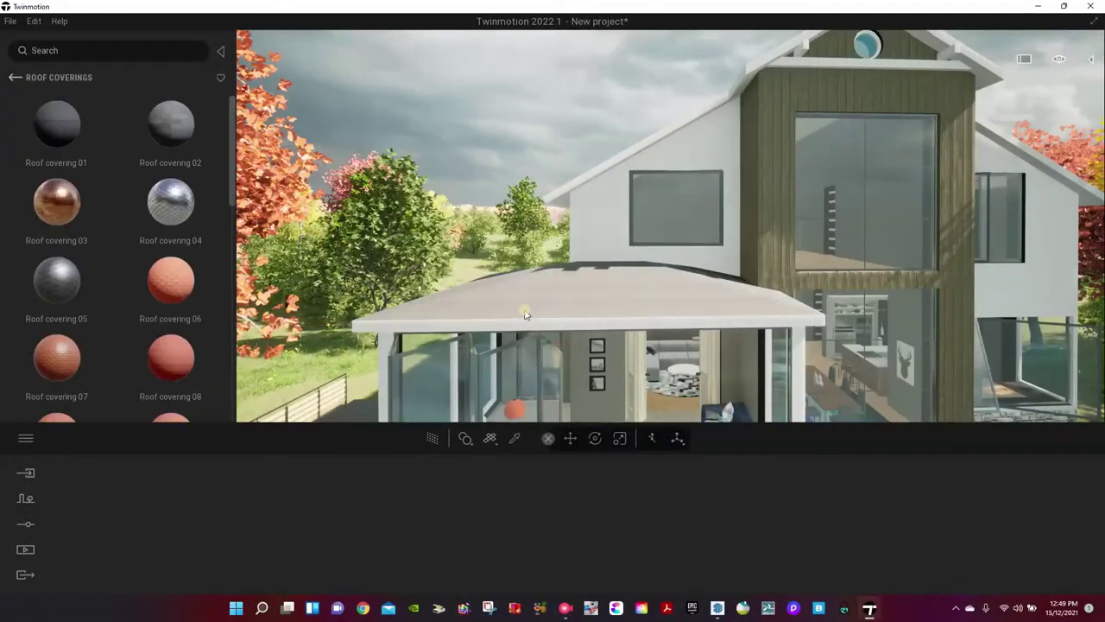
drag(57, 202, 526, 304)
drag(171, 125, 567, 300)
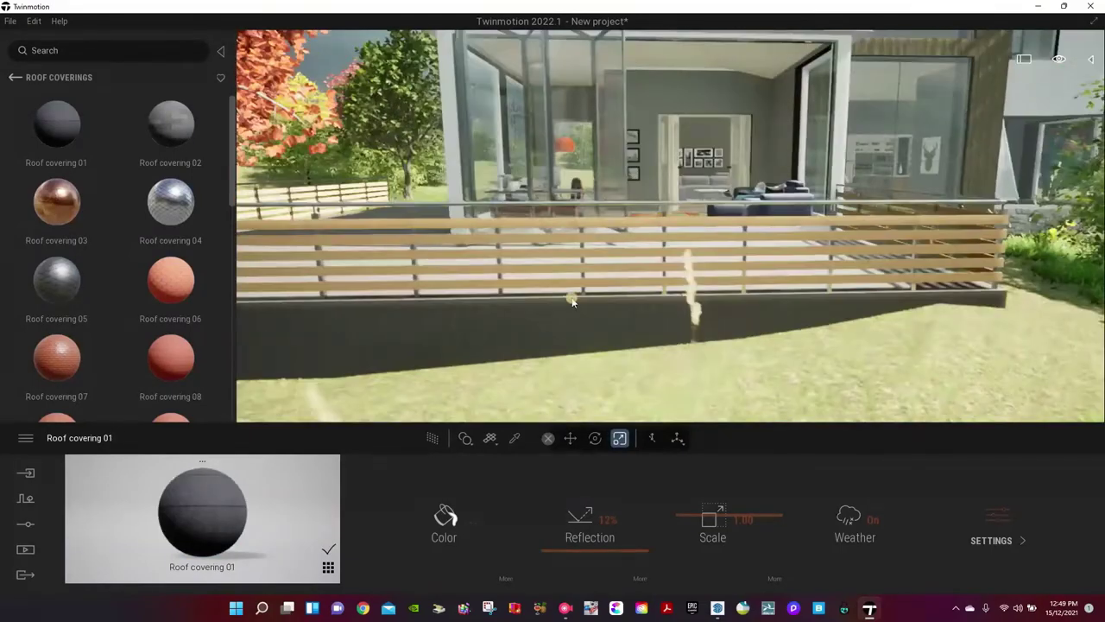
Apply the Stone 01 material to the base wall below the deck railing and increase its texture scale.
click(16, 76)
click(57, 362)
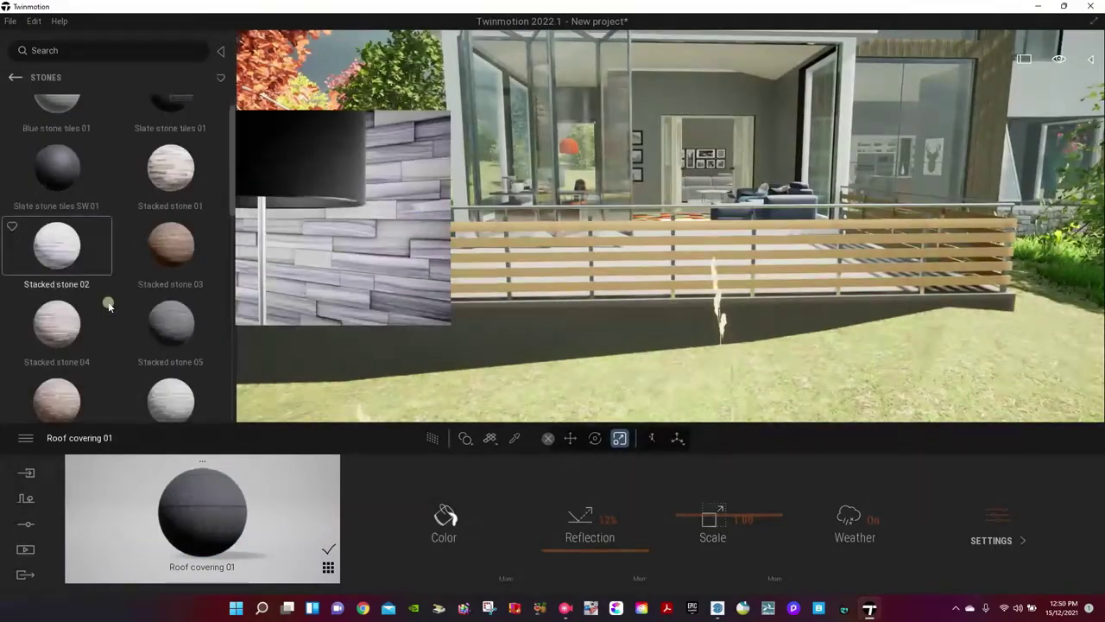
scroll(108, 306, down, 3)
drag(171, 257, 507, 353)
drag(680, 486, 677, 486)
Turn on the Path Tracer for a view of the house front, using the Medium quality preset.
right_drag(636, 338, 625, 350)
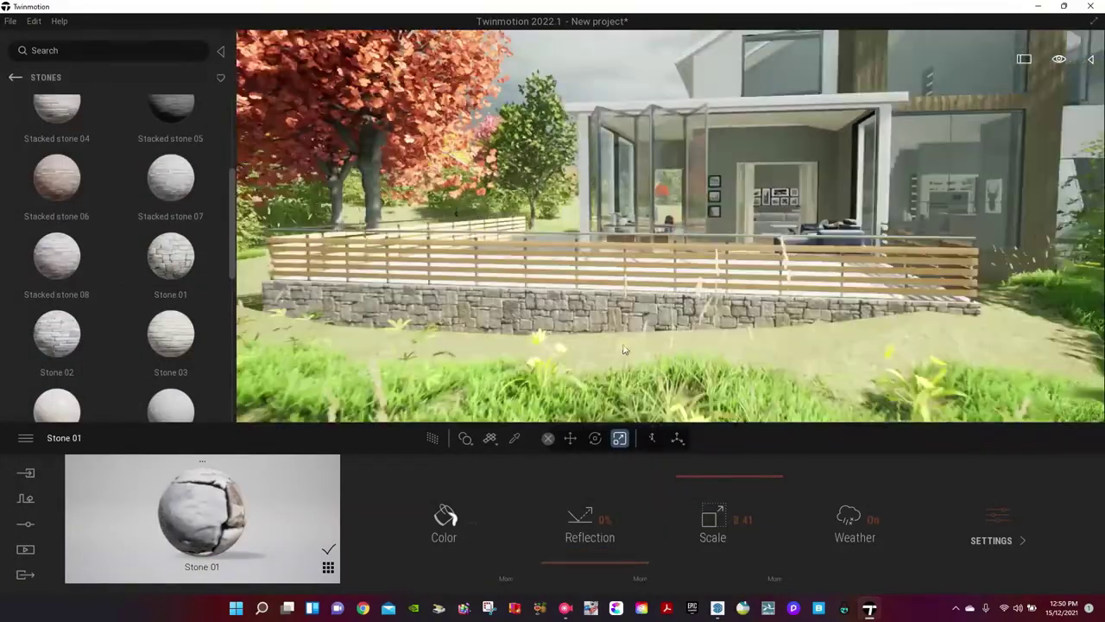
middle_drag(625, 350, 684, 340)
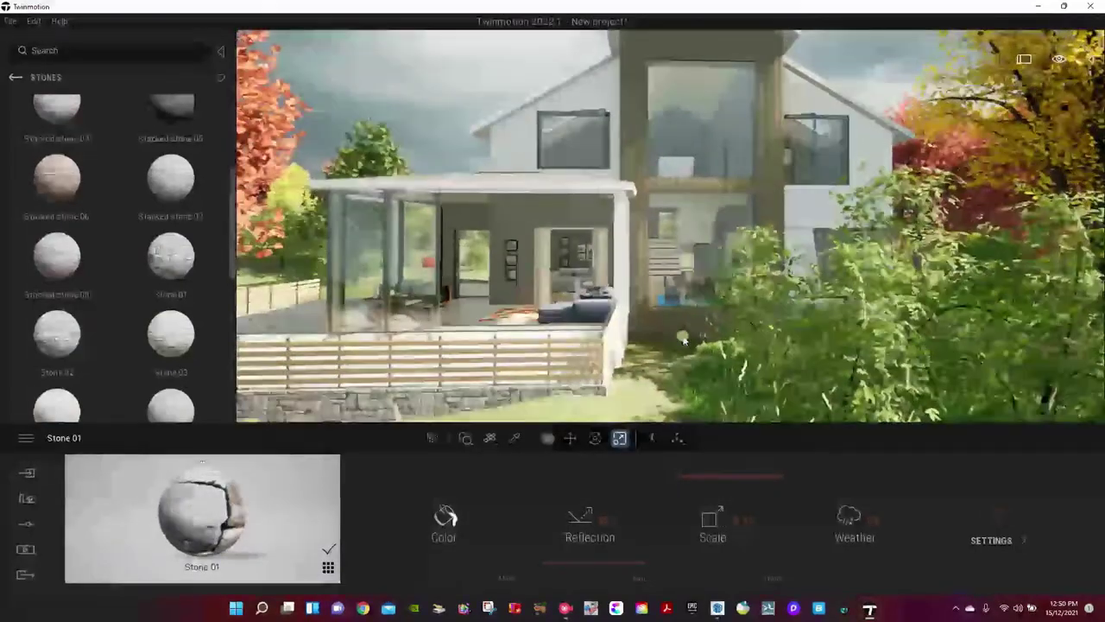
scroll(683, 340, down, 3)
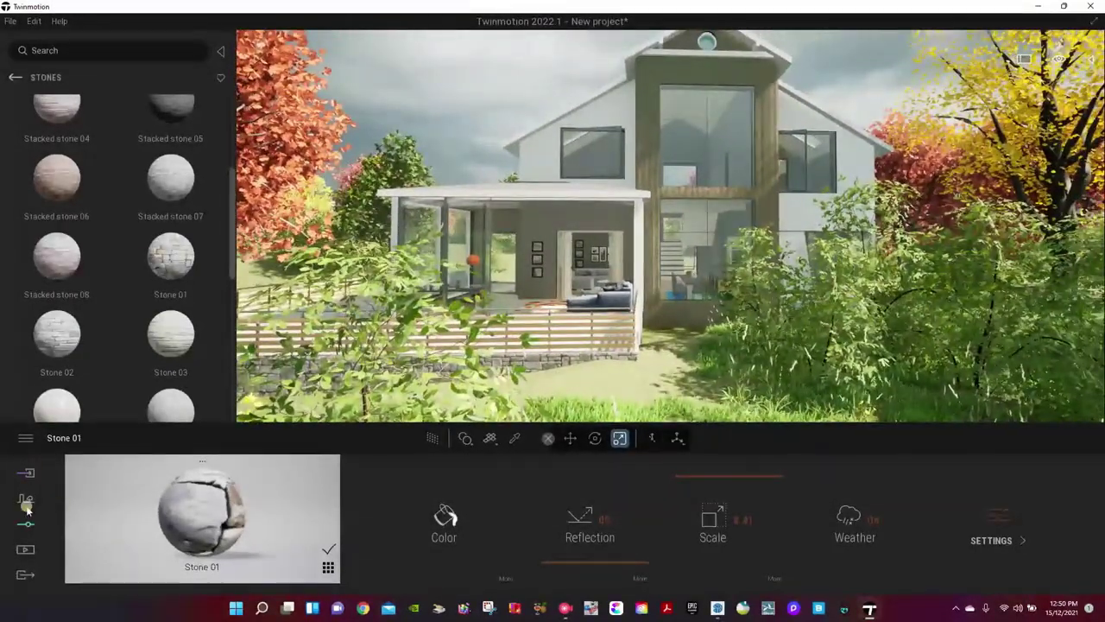
click(25, 474)
click(430, 441)
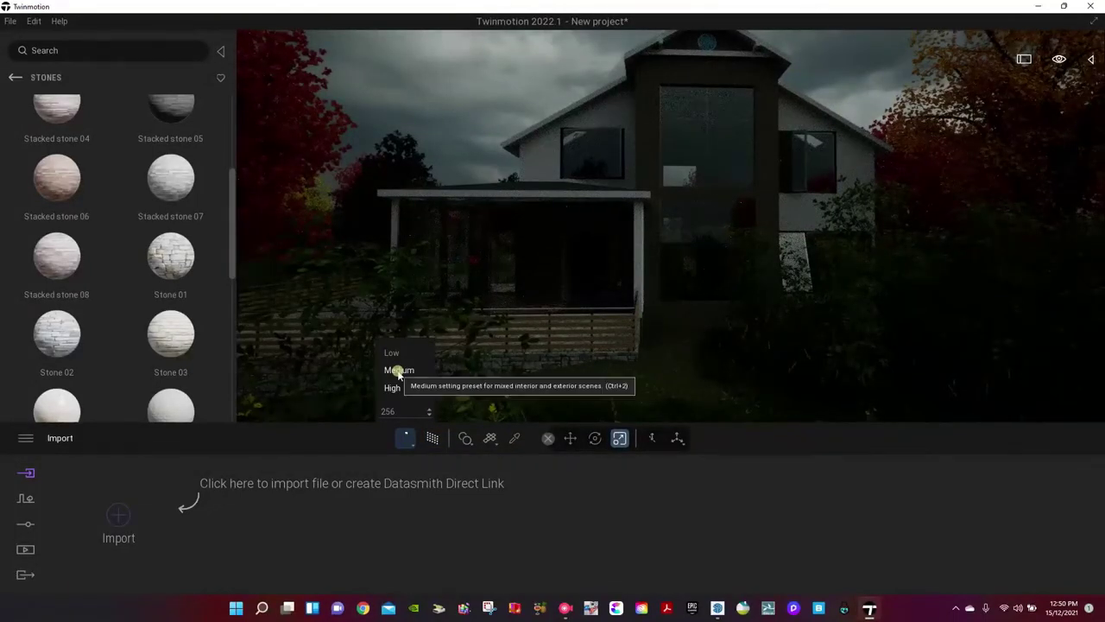
click(399, 369)
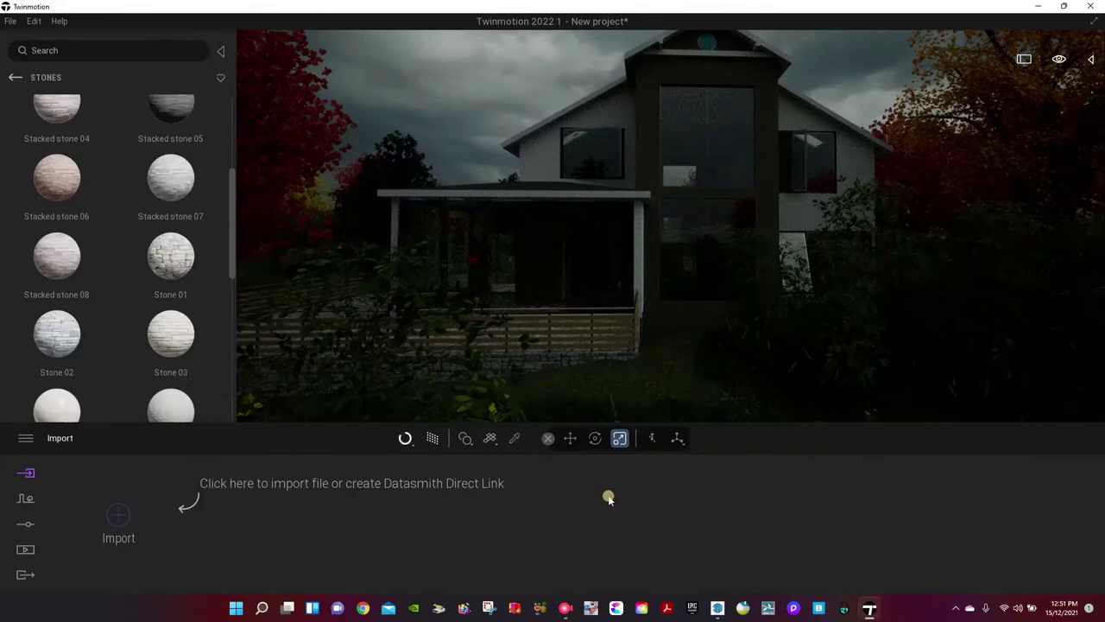
Set the lighting exposure to 2.68 and the sun intensity to 2 for the path-traced view.
click(28, 529)
click(444, 519)
click(327, 508)
click(328, 509)
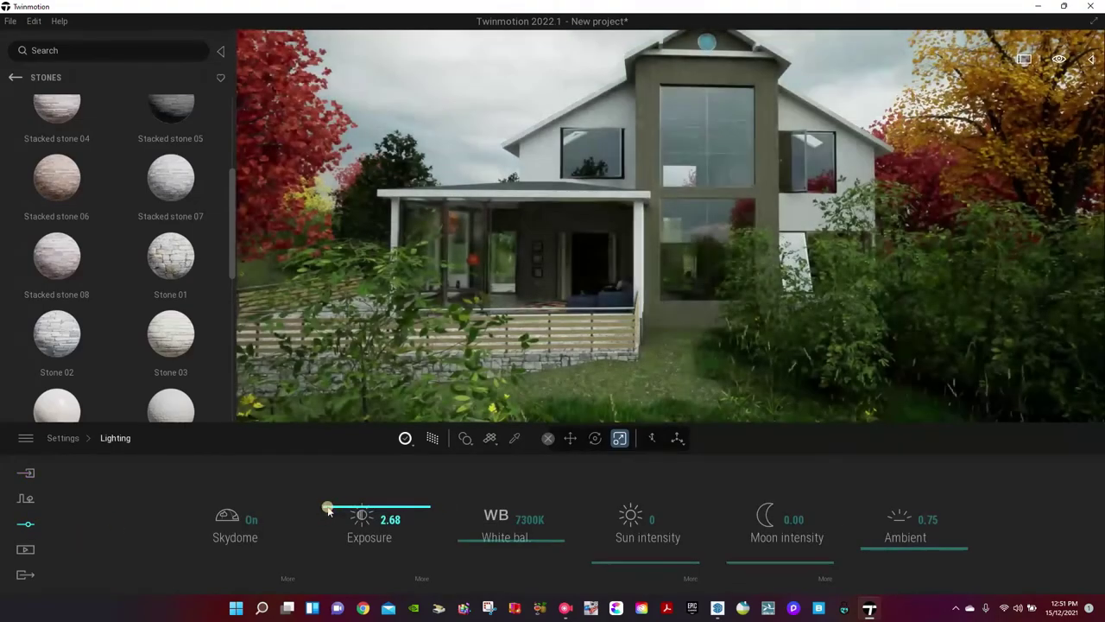
click(593, 560)
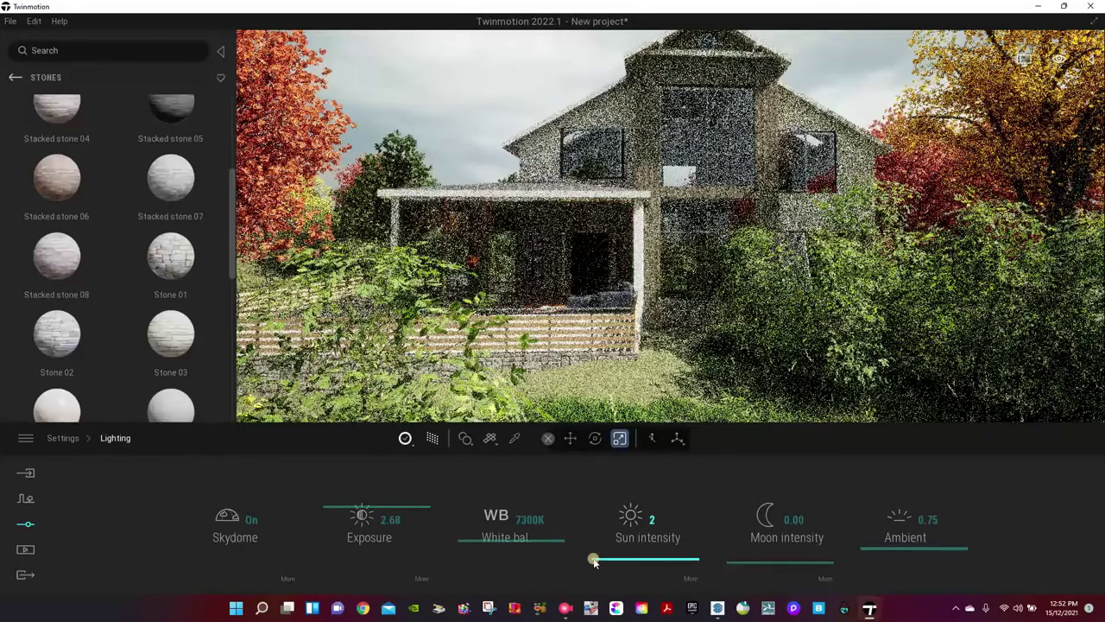